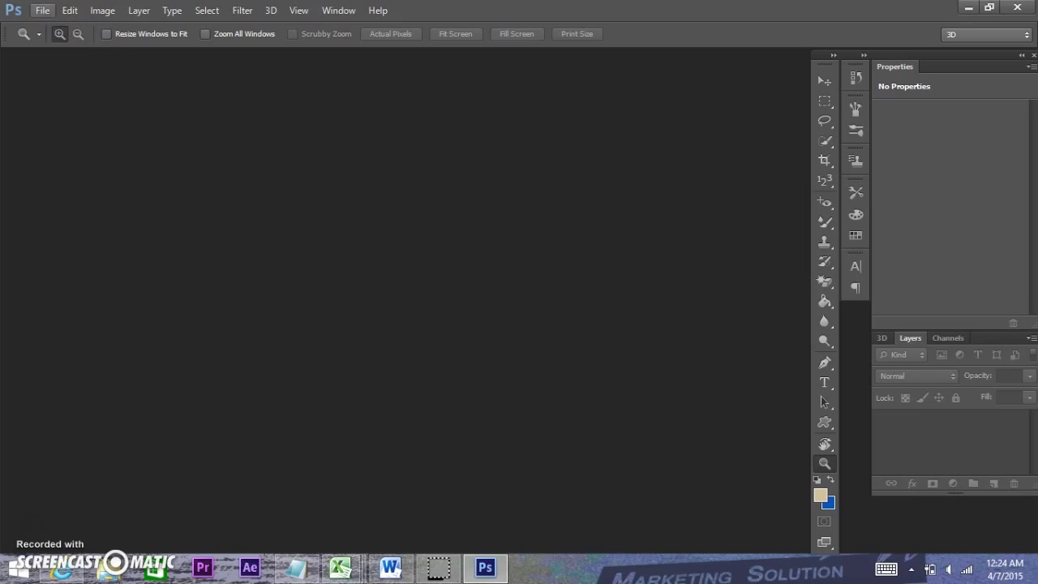
click(44, 15)
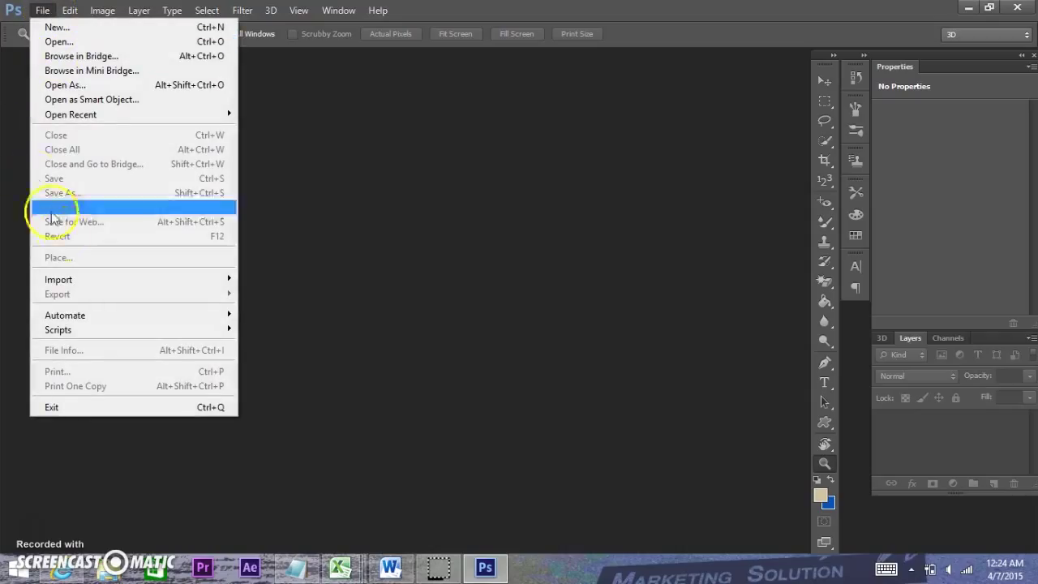
mouse_move(89, 285)
click(250, 279)
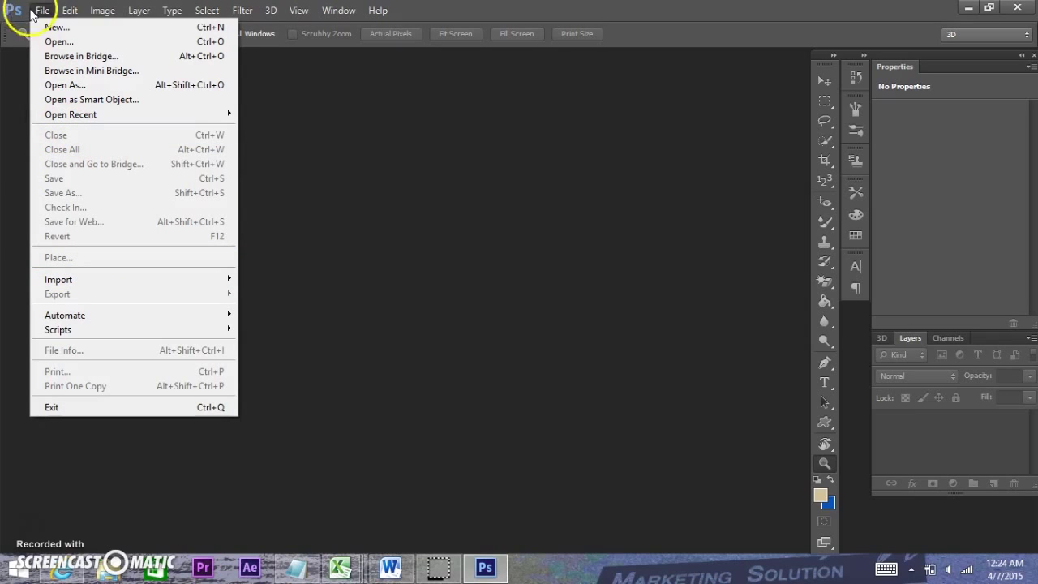
click(64, 46)
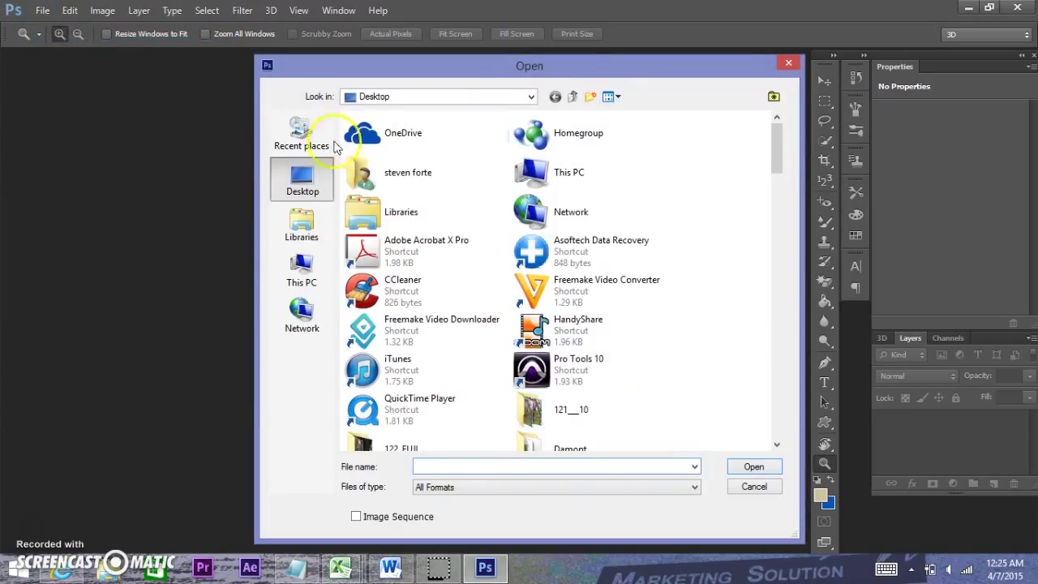
click(307, 232)
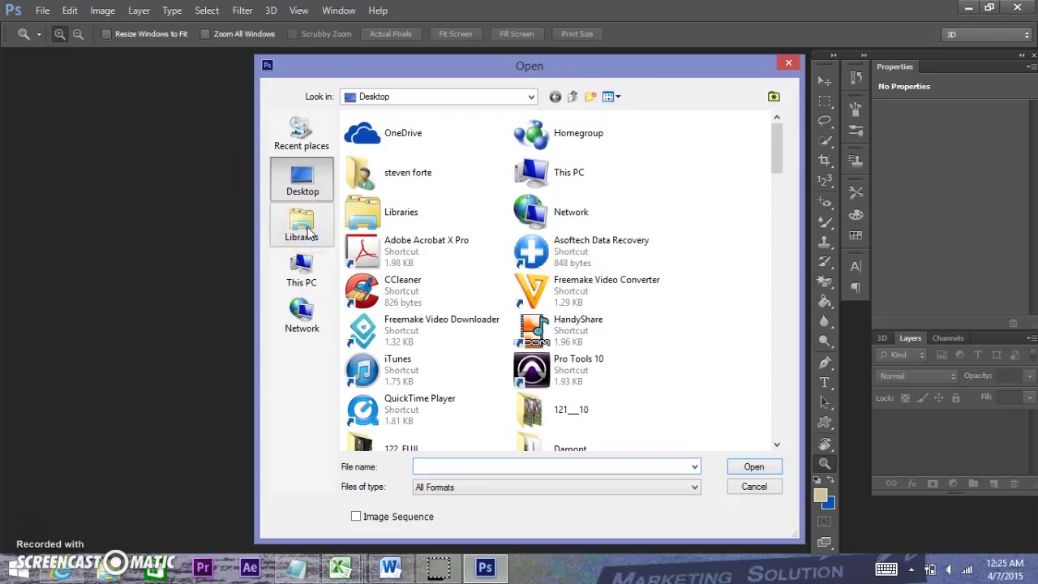
click(496, 185)
click(522, 186)
click(523, 186)
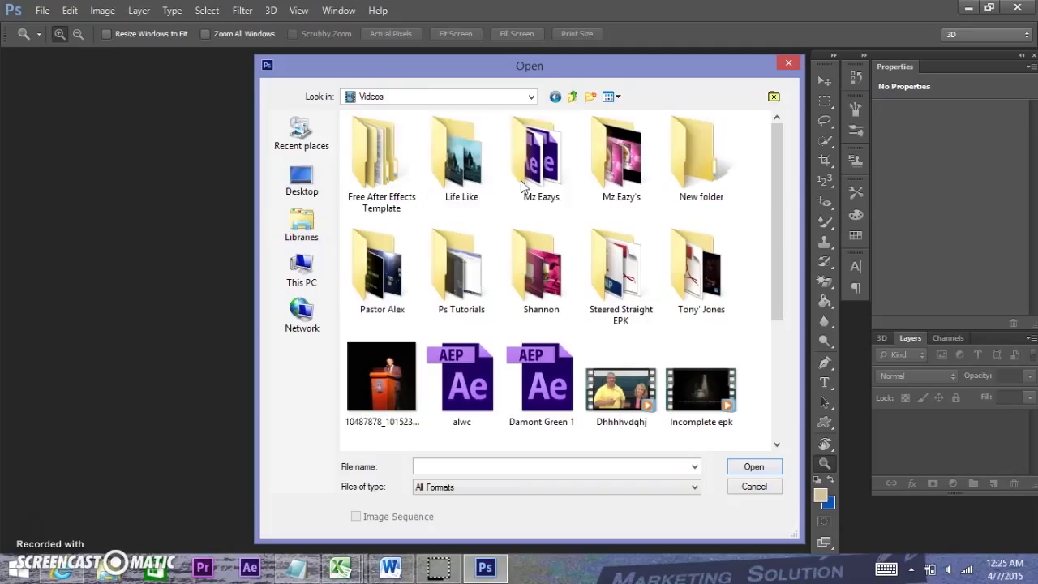
double_click(462, 275)
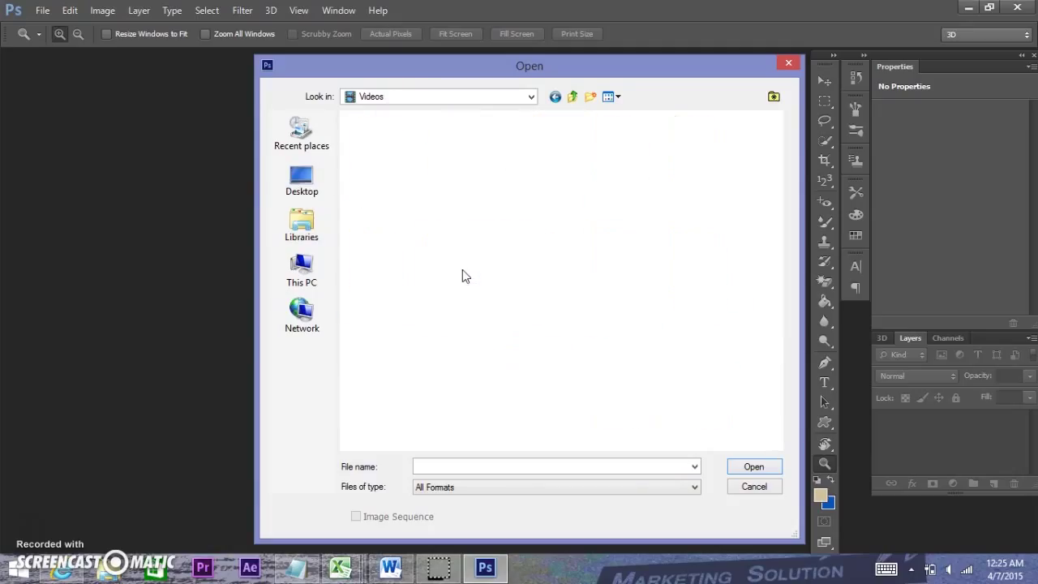
click(788, 63)
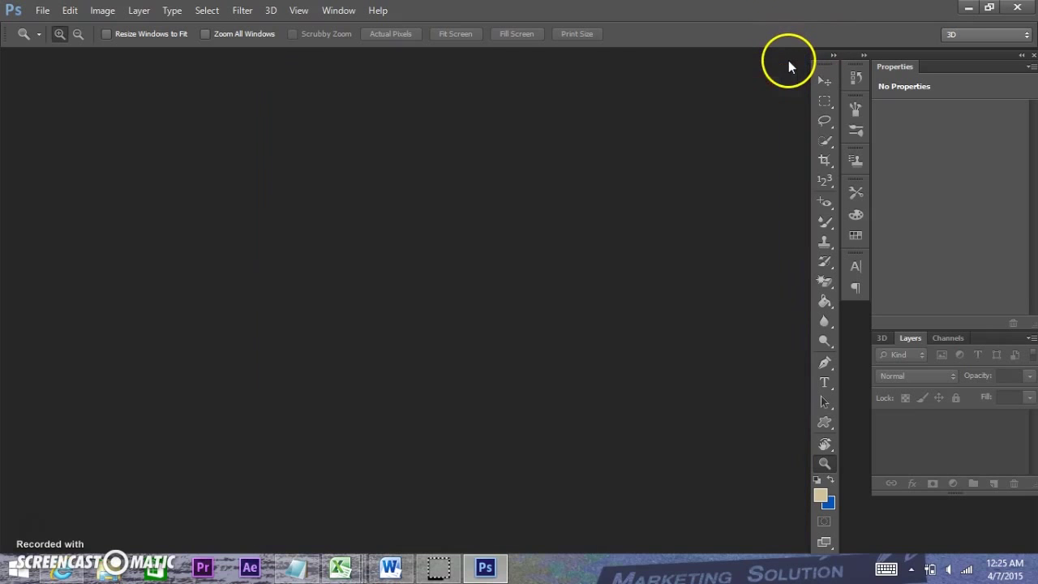
Switch to File Explorer, browse to the Ps Tutorials folder in Videos, and open the boy's cupcake photo in Photoshop from there.
click(967, 9)
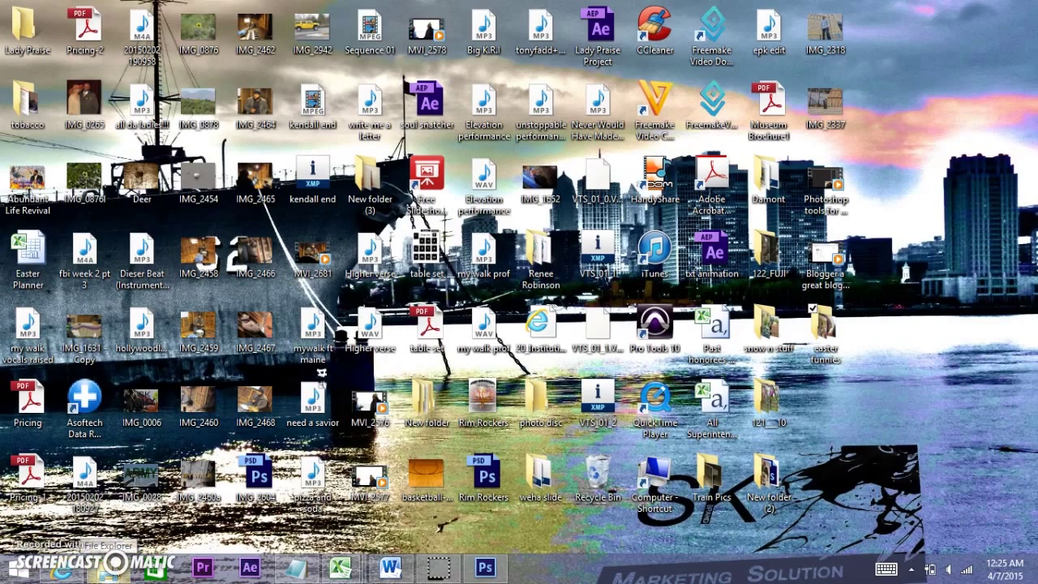
click(110, 567)
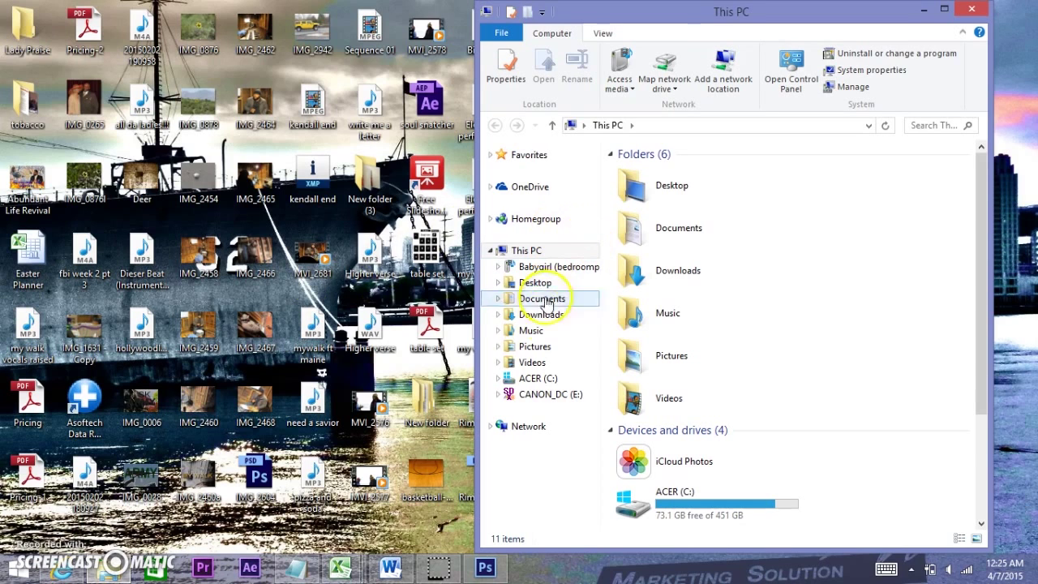
click(535, 364)
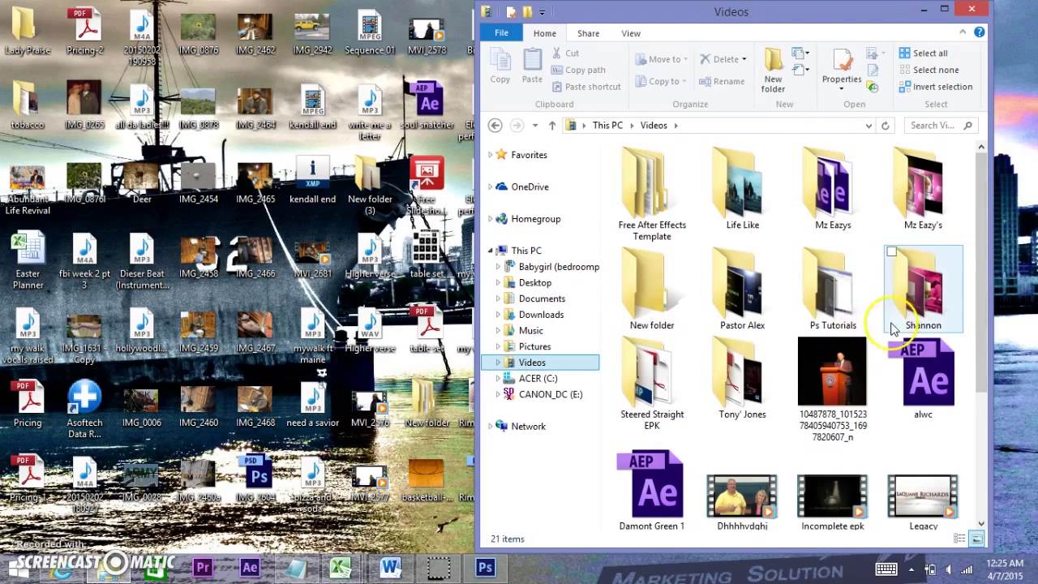
double_click(835, 306)
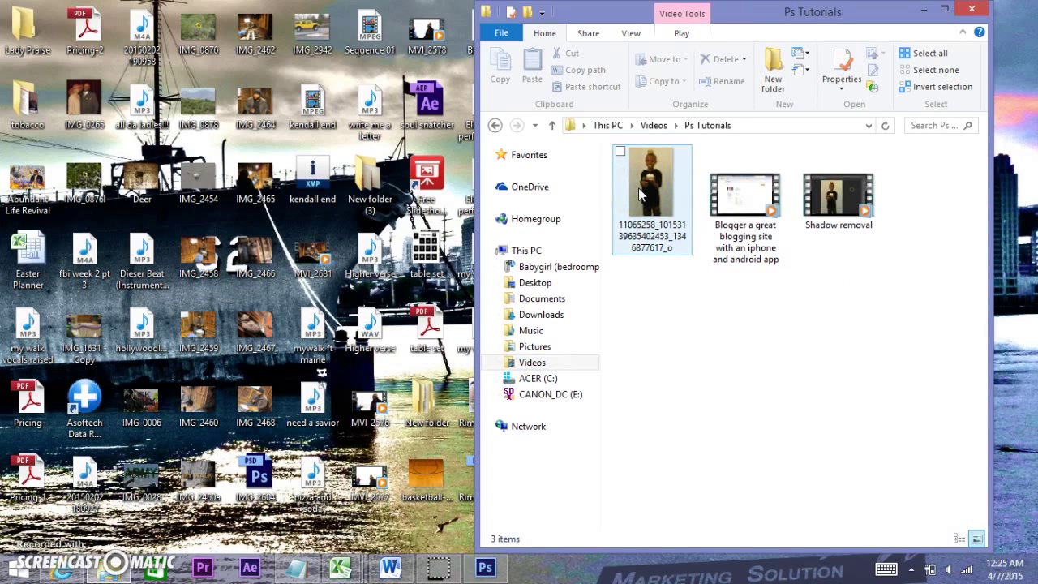
click(638, 187)
drag(637, 187, 452, 310)
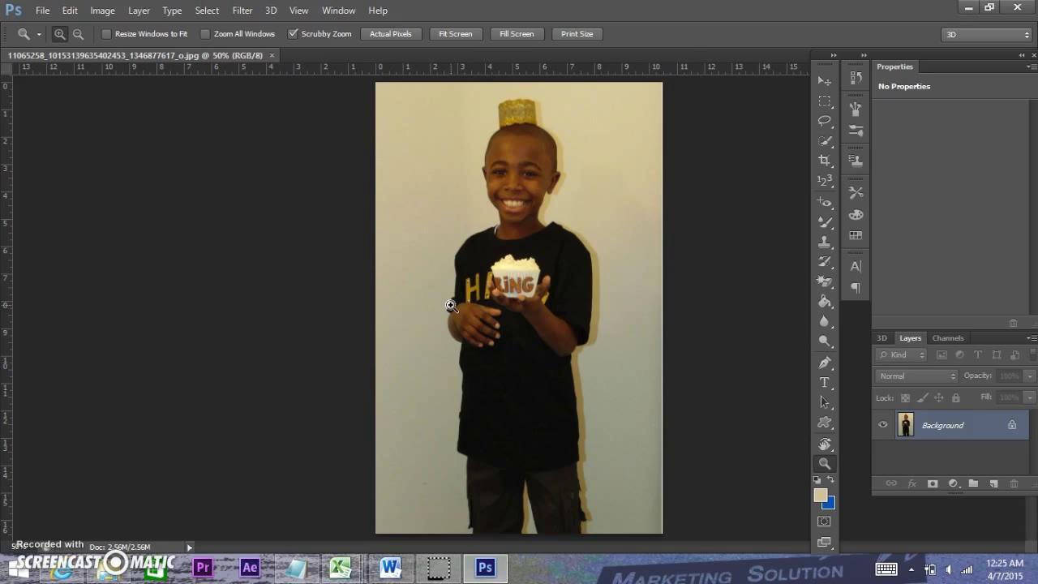
Activate the Hand tool, magnify the photo to 200%, and pan around the boy's shirt, cupcake and face.
click(831, 448)
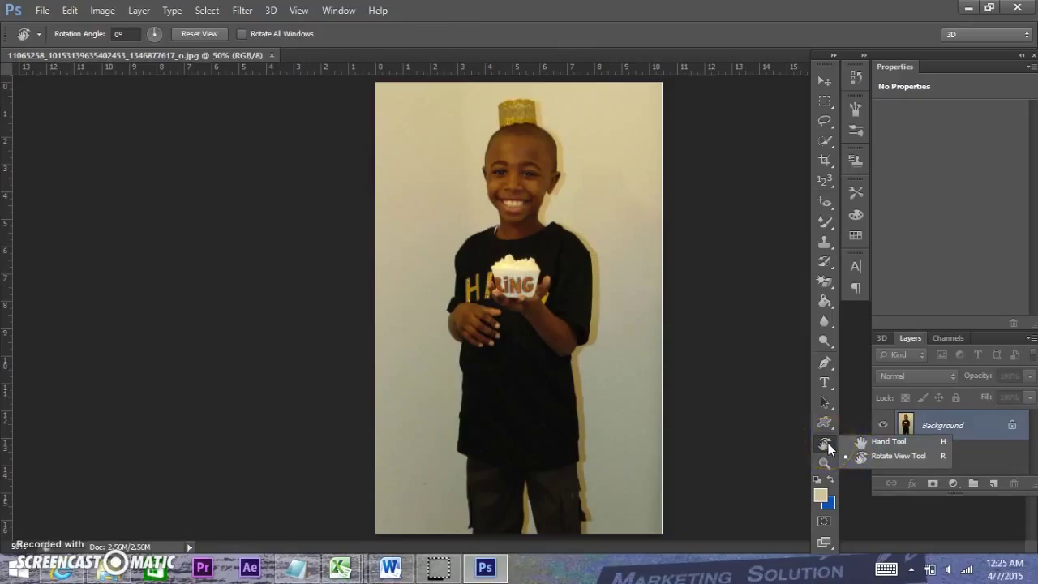
drag(828, 442, 870, 446)
click(870, 445)
drag(851, 442, 22, 548)
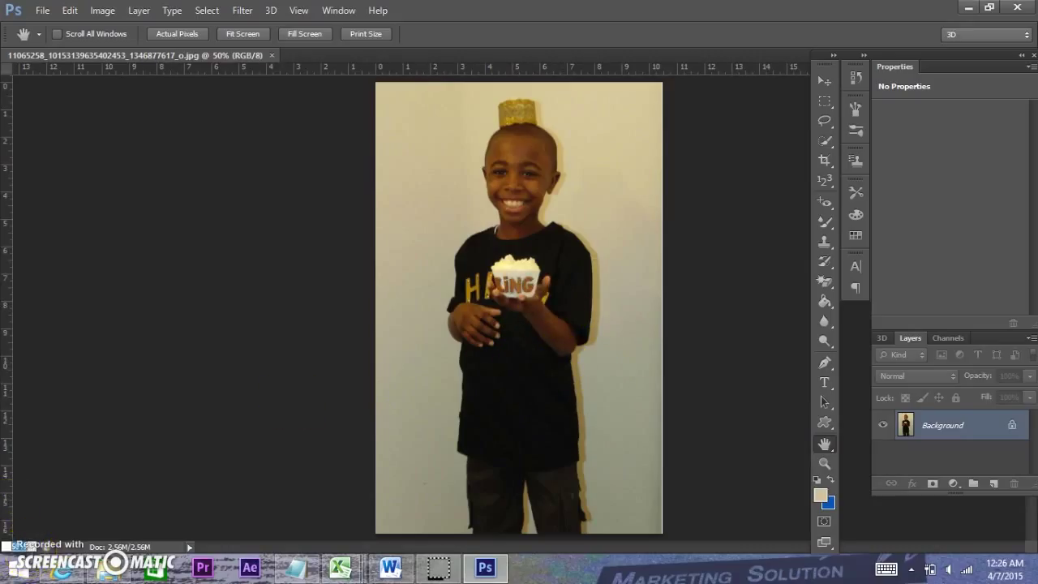
text(12)
key(Return)
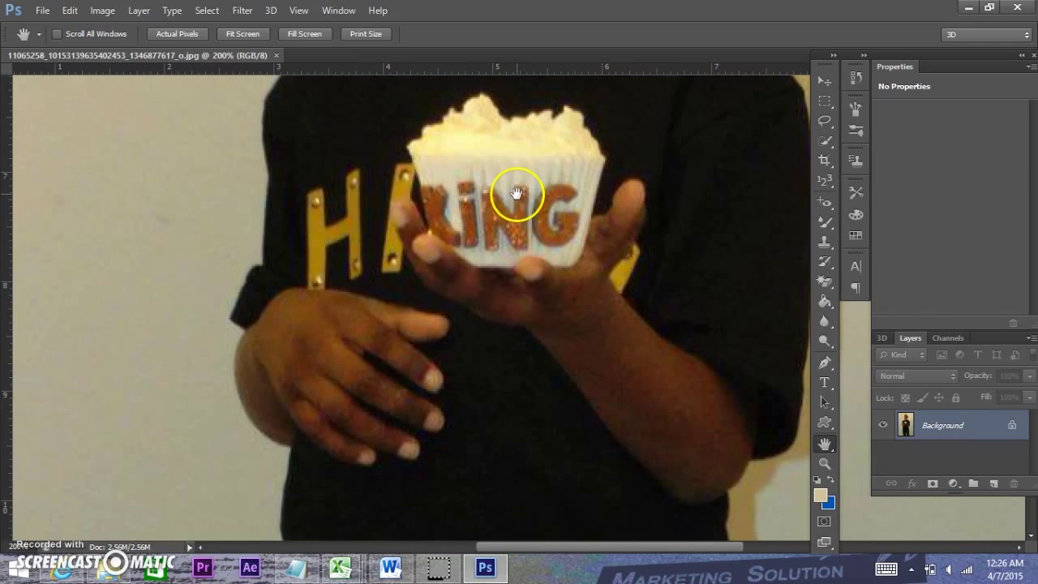
drag(516, 193, 540, 403)
drag(579, 279, 382, 74)
drag(308, 190, 622, 145)
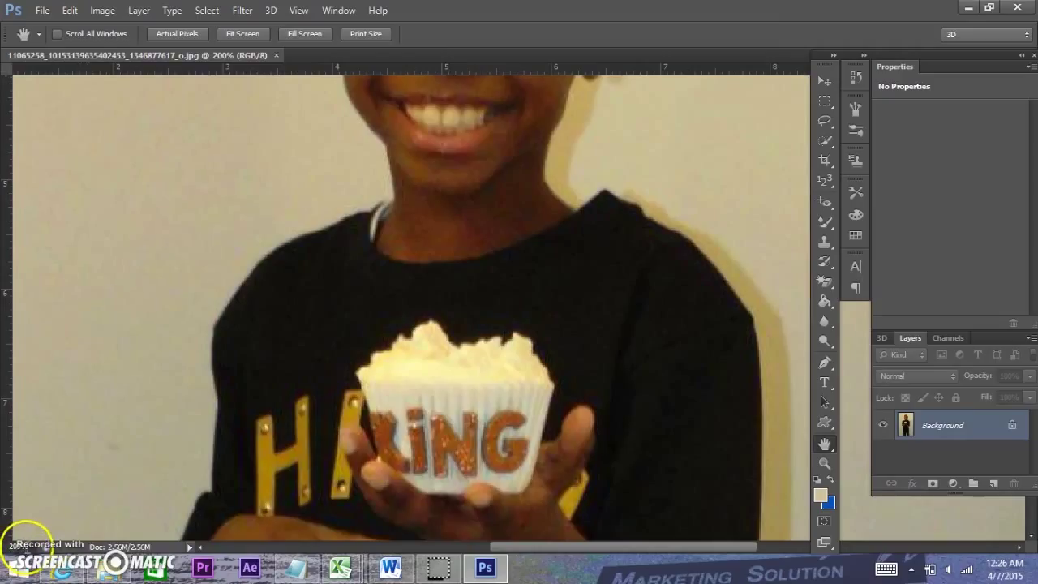
Set the photo's zoom level to 50%.
click(10, 543)
text(50)
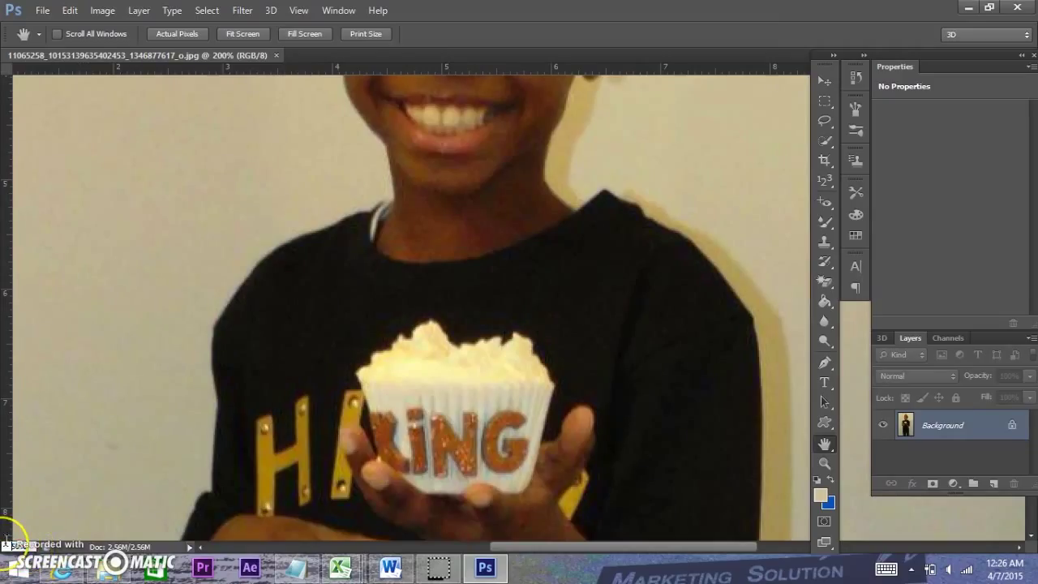
key(Return)
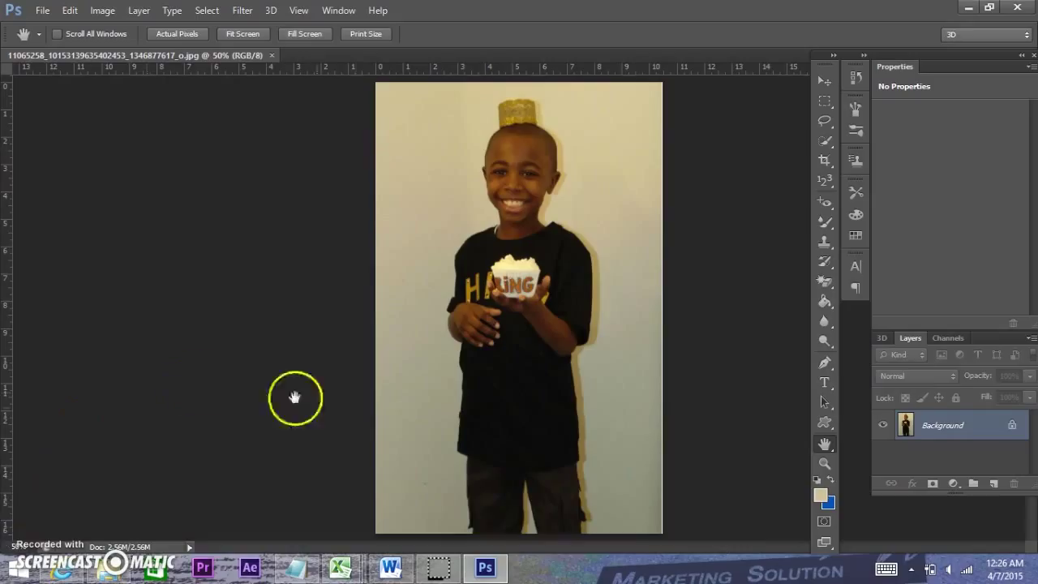
Activate the Move tool and convert the locked Background into an editable layer, accepting the default name and settings.
click(821, 83)
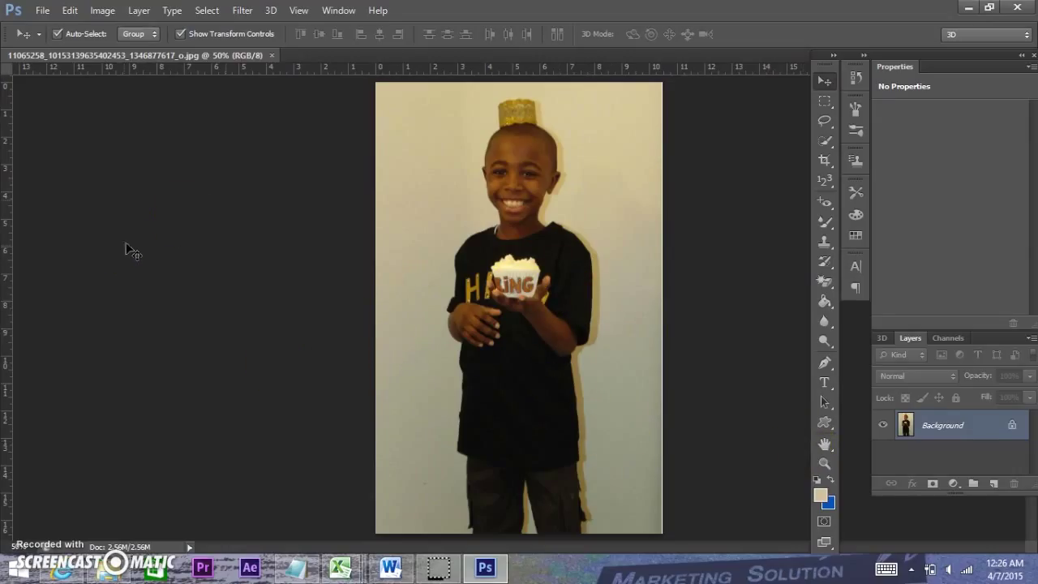
double_click(944, 427)
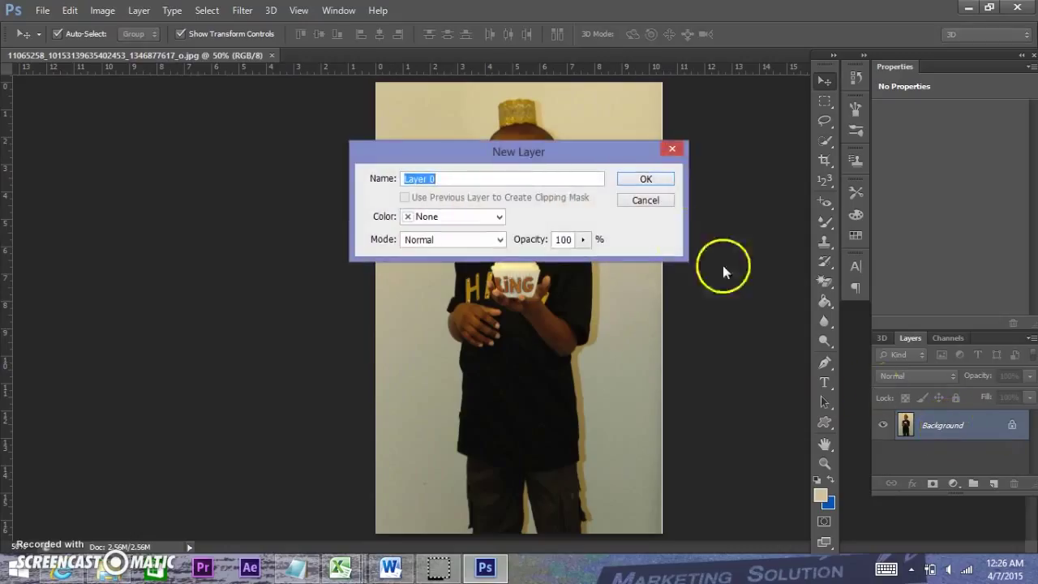
click(640, 180)
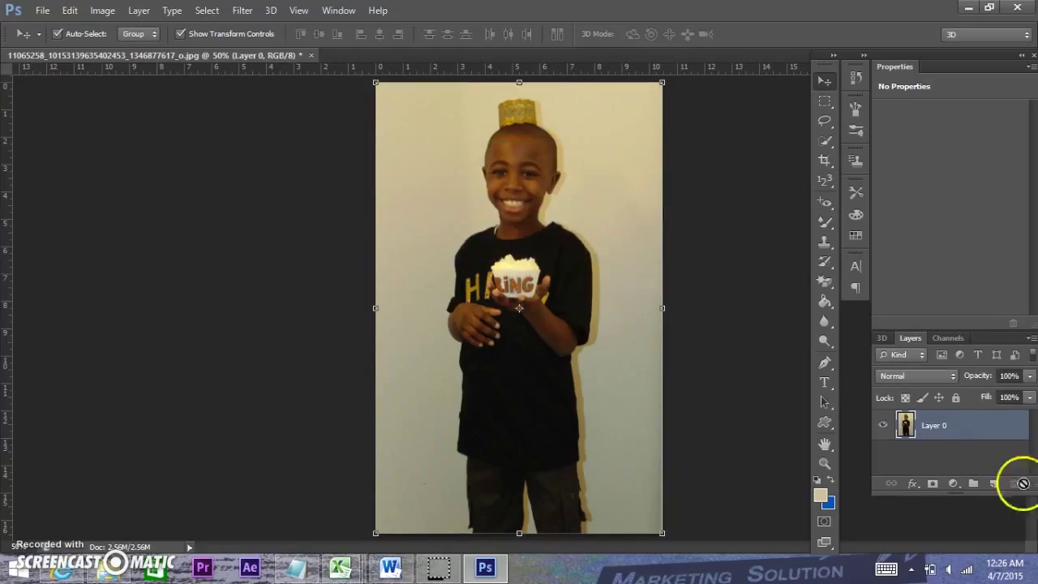
Duplicate the unlocked photo layer within the same document under its default name.
right_click(944, 428)
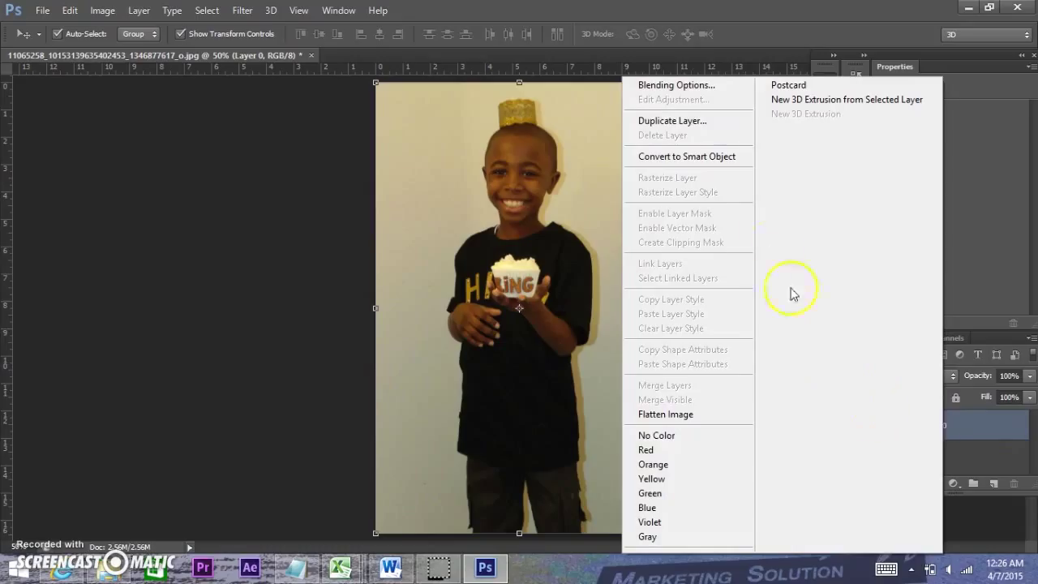
click(671, 122)
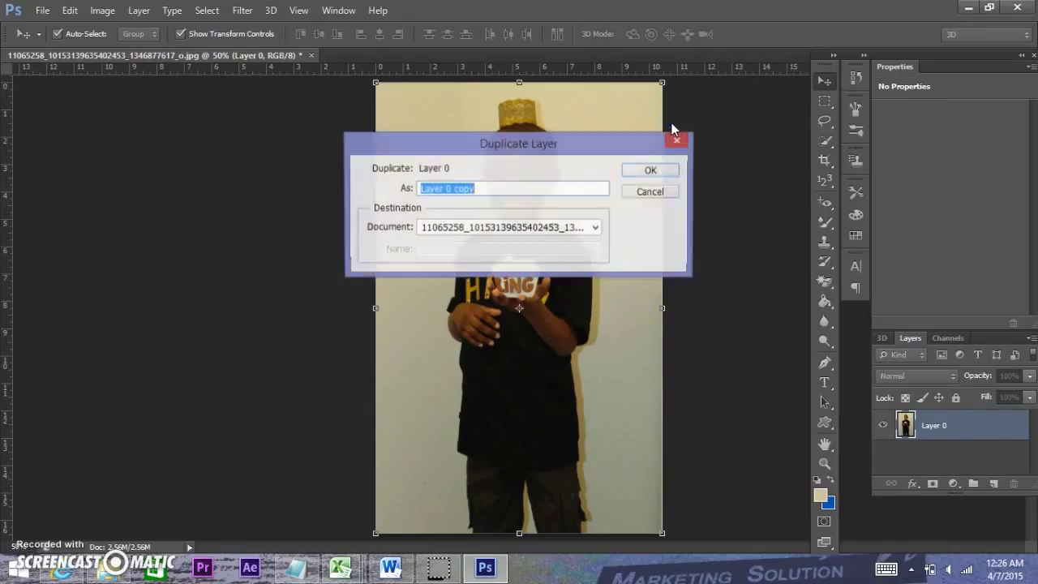
click(651, 171)
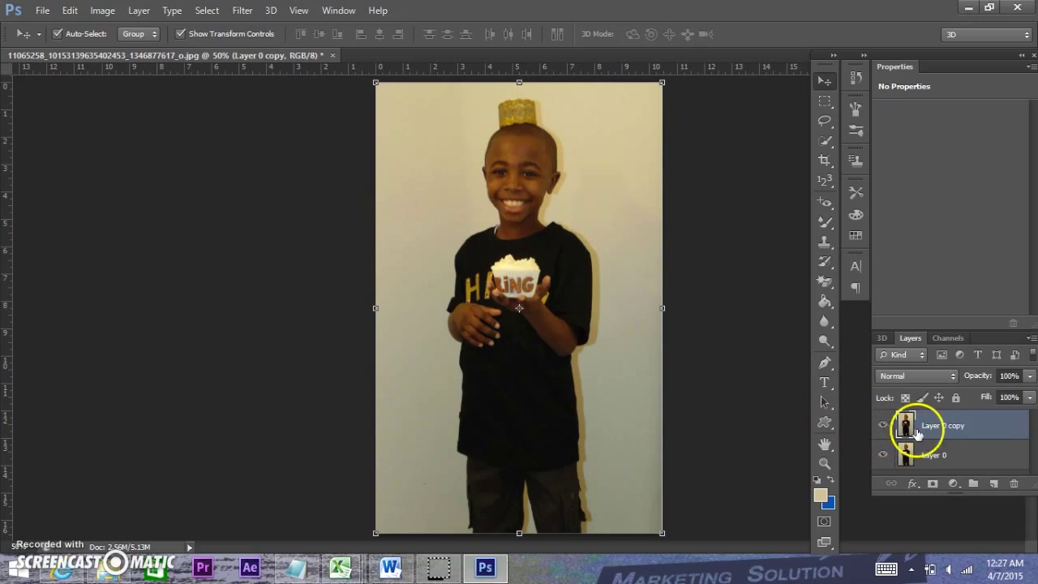
Hide the original Layer 0, and demonstrate layer visibility by hiding and showing its copy.
drag(899, 421, 905, 452)
click(883, 454)
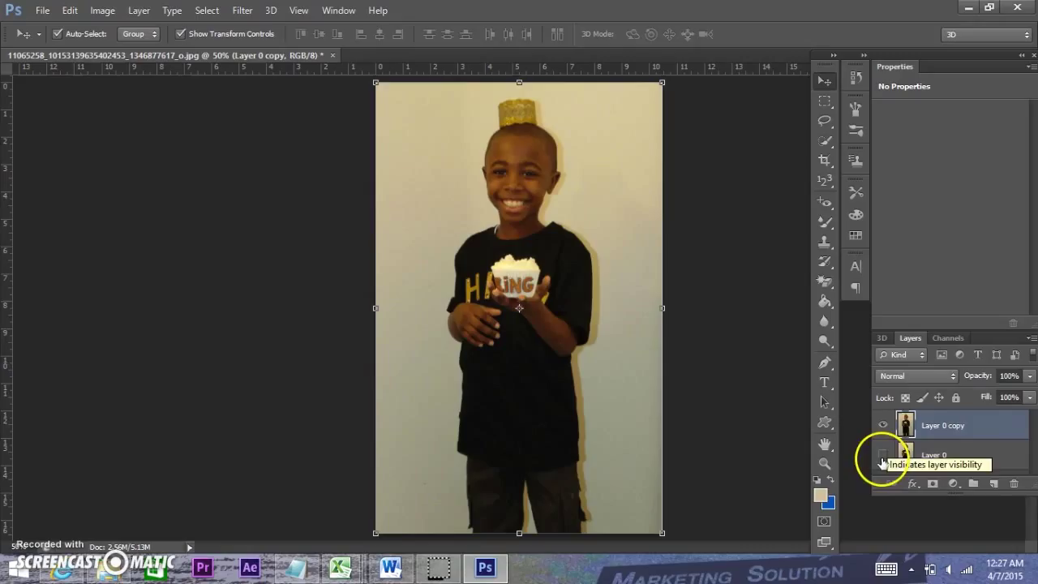
click(883, 426)
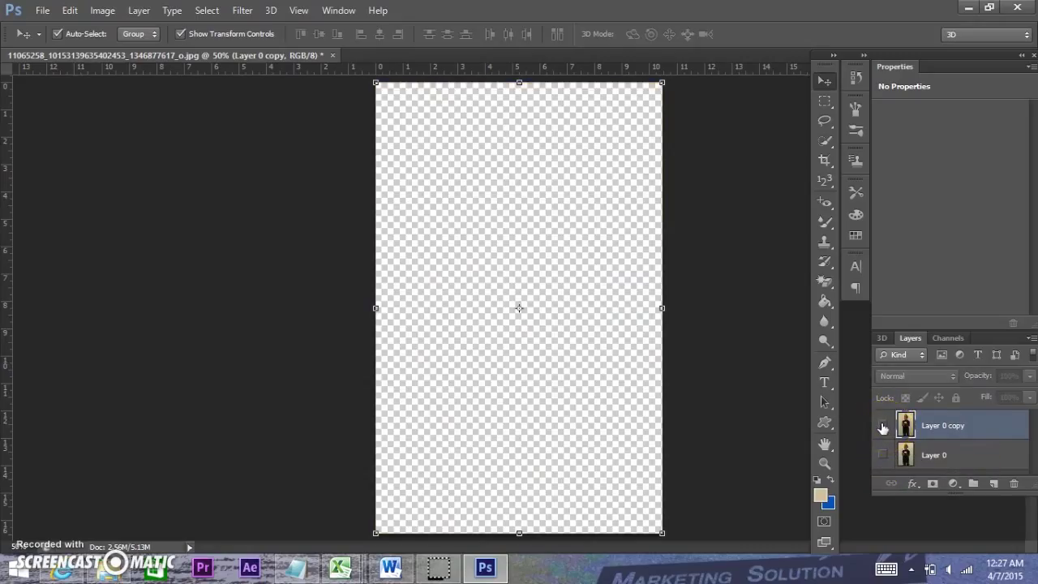
click(882, 425)
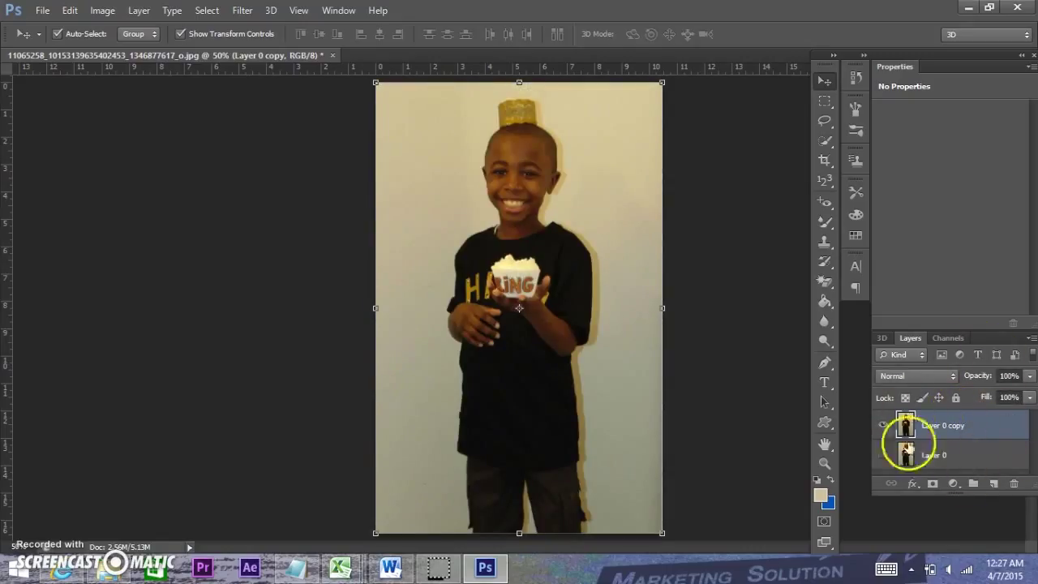
drag(968, 443, 925, 328)
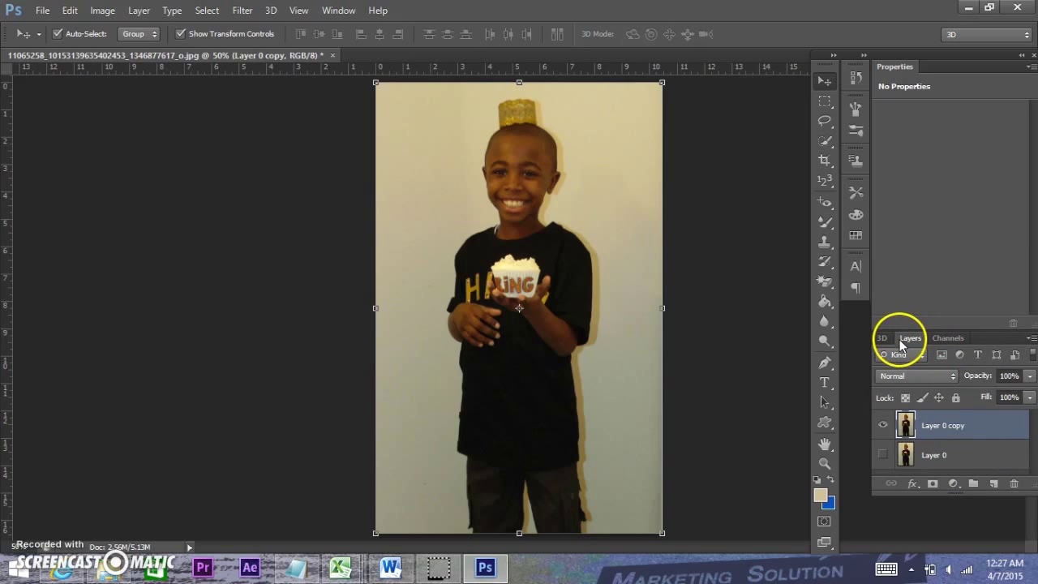
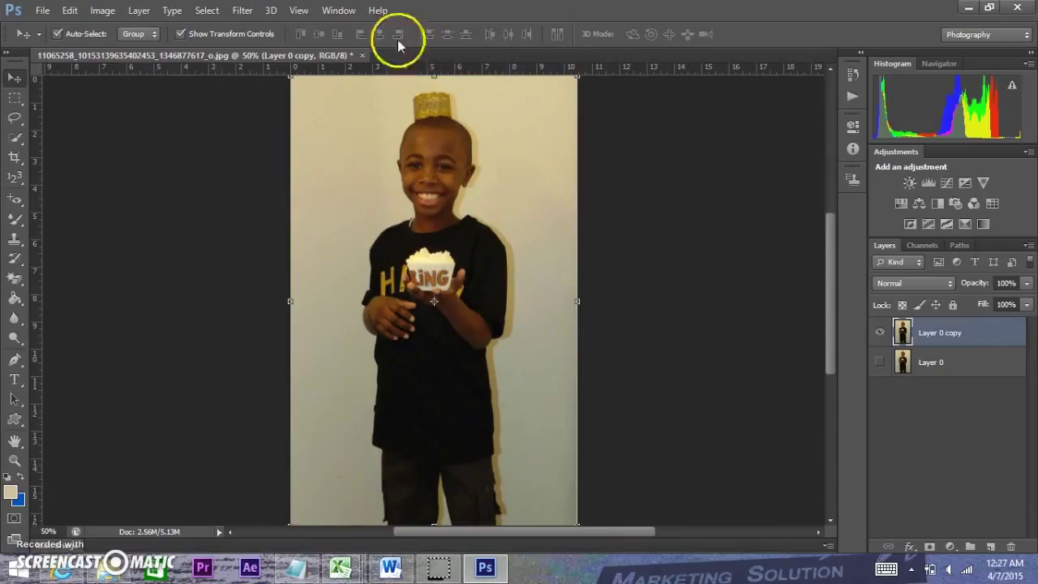
Move the Tools panel across the workspace and dock it beside the collapsed panel column next to the Layers panel.
drag(18, 64, 14, 66)
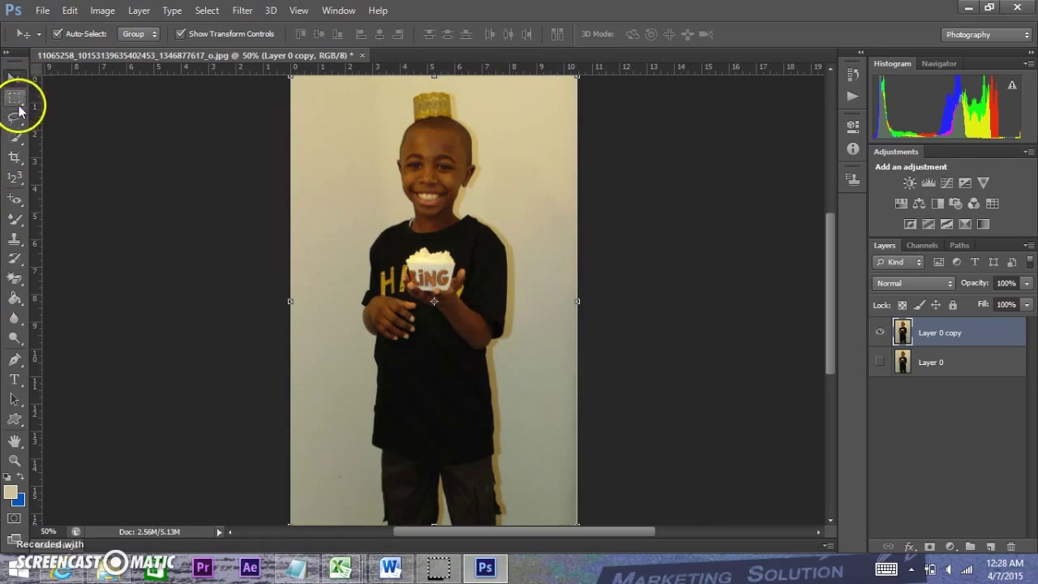
drag(22, 62, 19, 66)
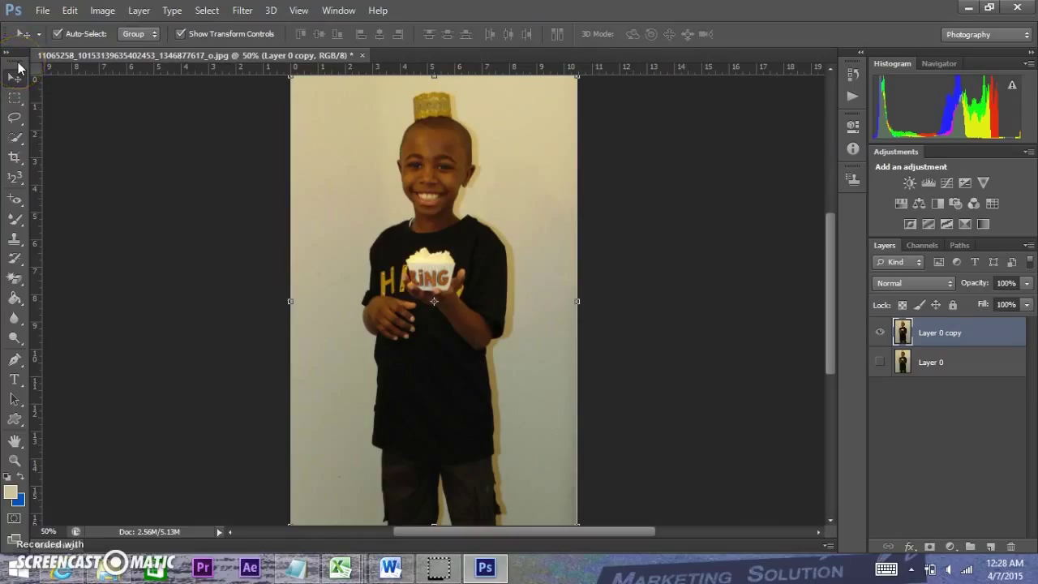
click(18, 65)
drag(19, 68, 826, 83)
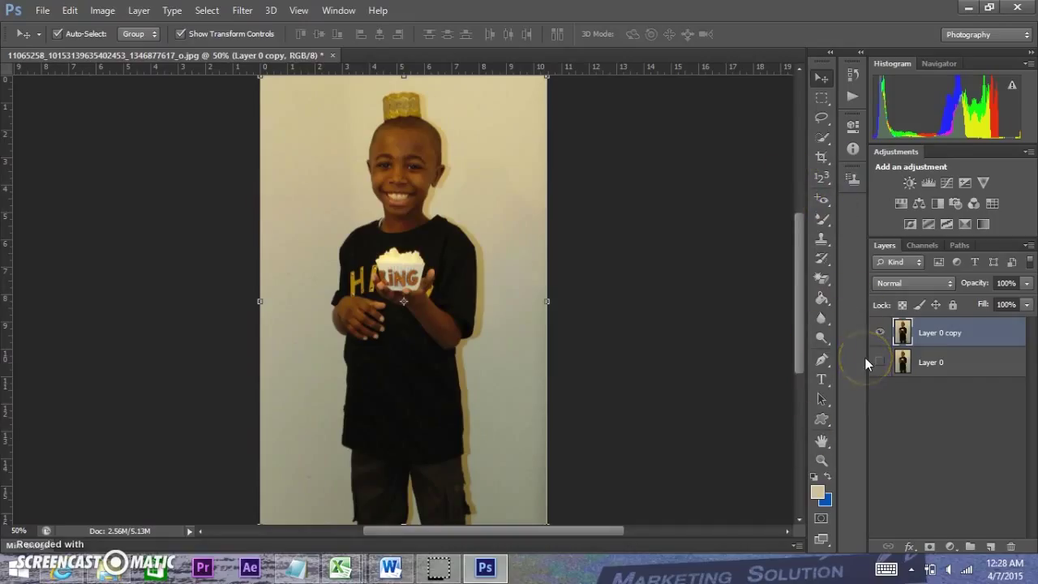
Switch the workspace to Essentials (Default).
click(341, 11)
mouse_move(373, 45)
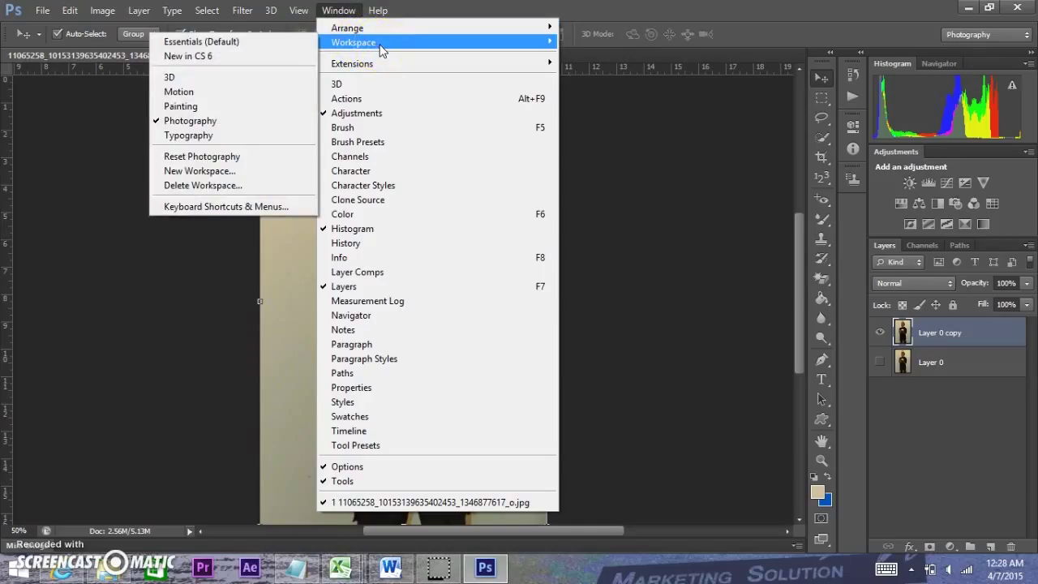
click(201, 42)
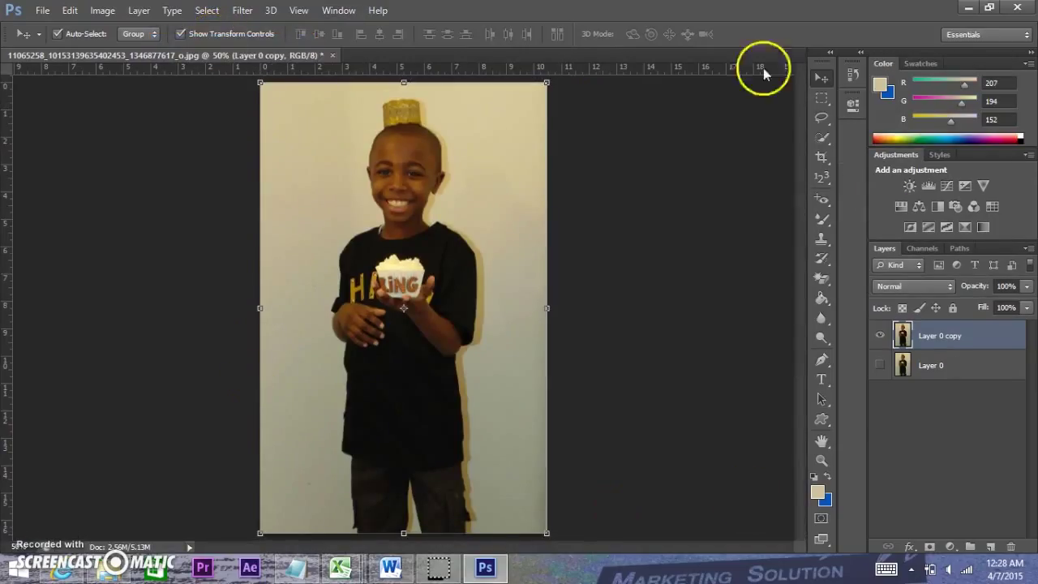
Switch the workspace to Typography and back to Essentials (Default).
click(334, 11)
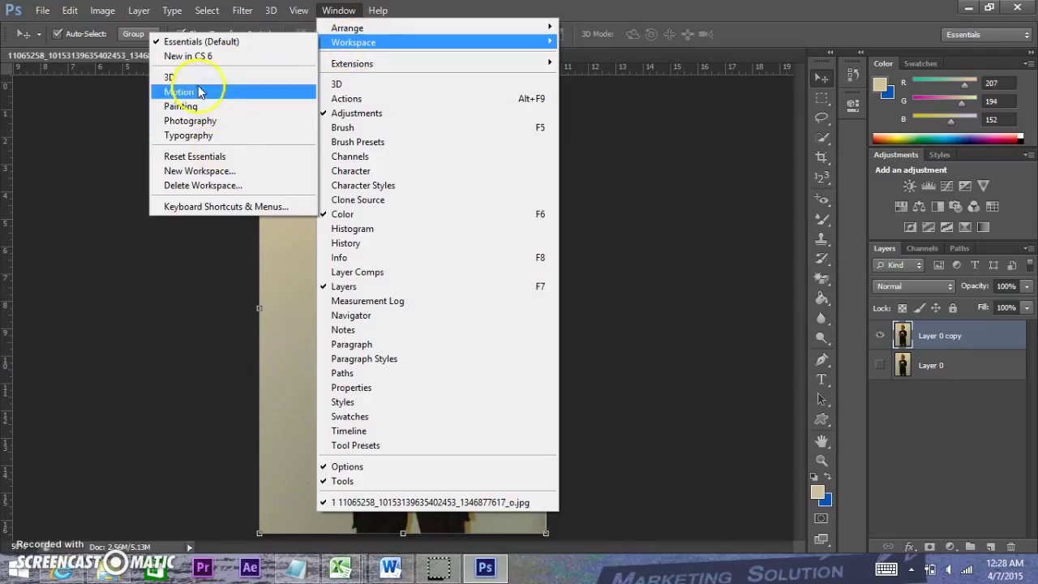
click(213, 136)
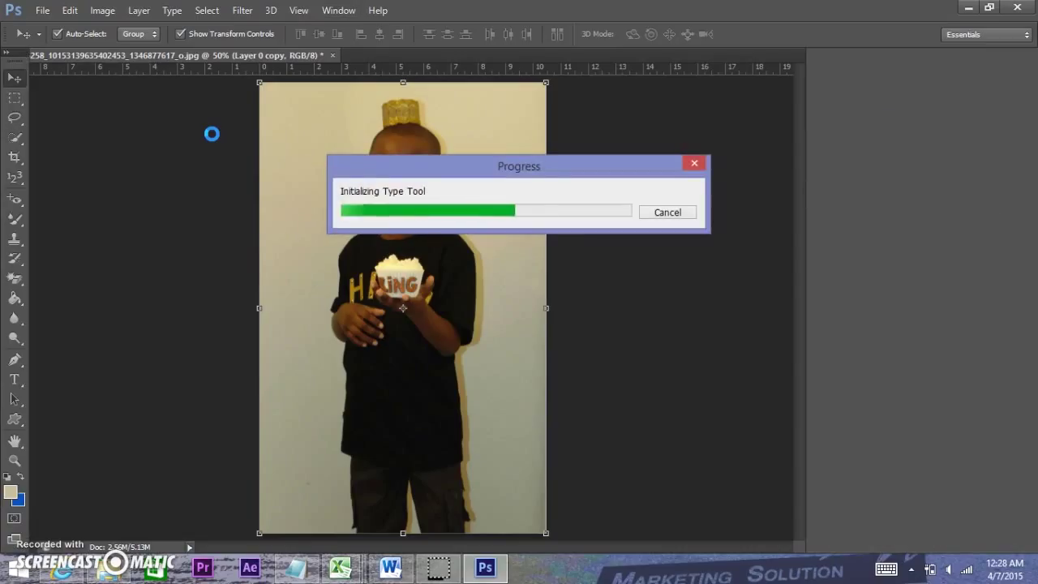
click(219, 127)
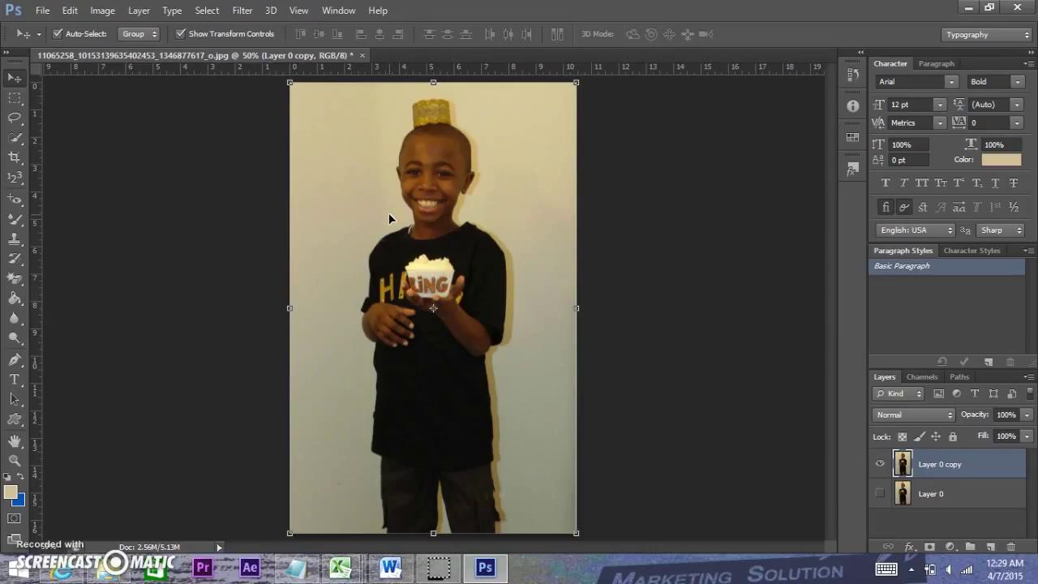
click(338, 11)
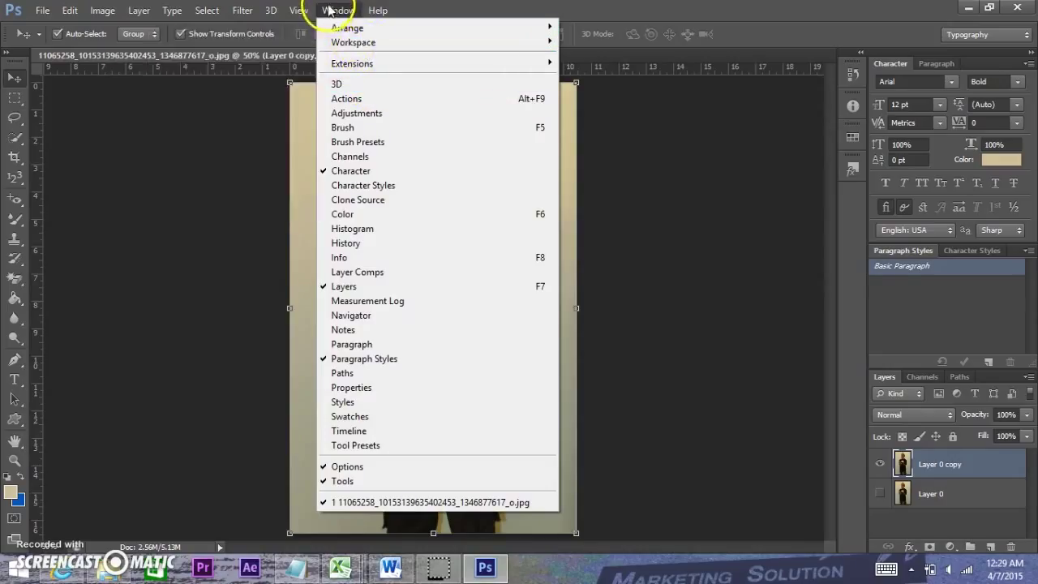
mouse_move(351, 41)
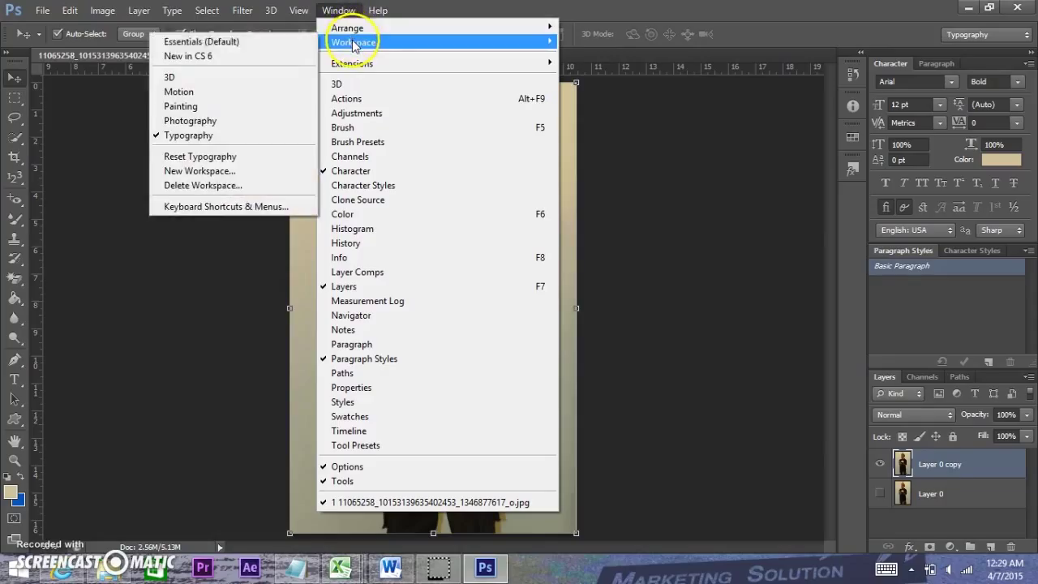
click(259, 45)
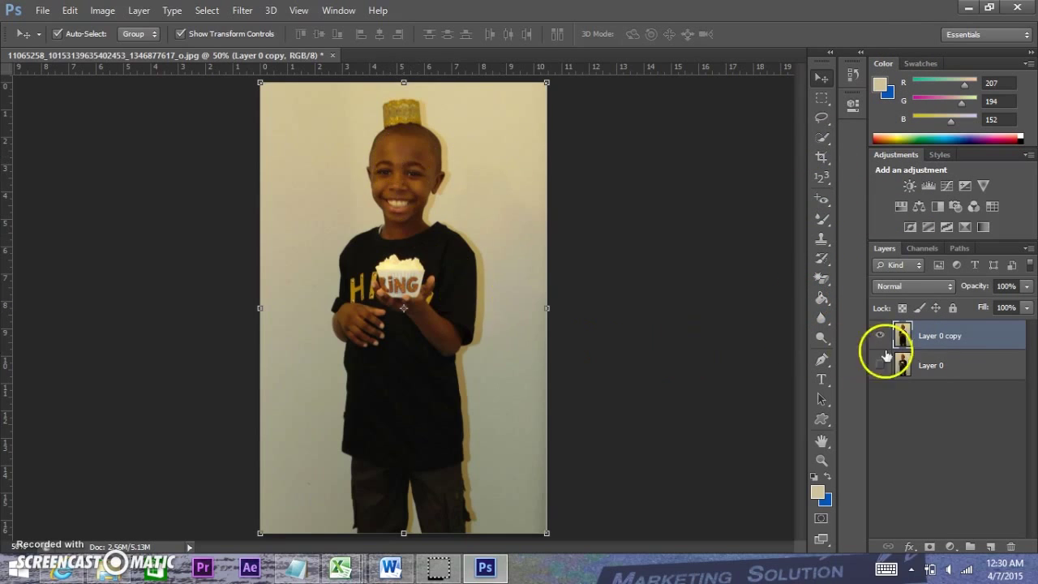
Make Layer 0 copy the active layer and activate the Quick Selection tool.
click(929, 367)
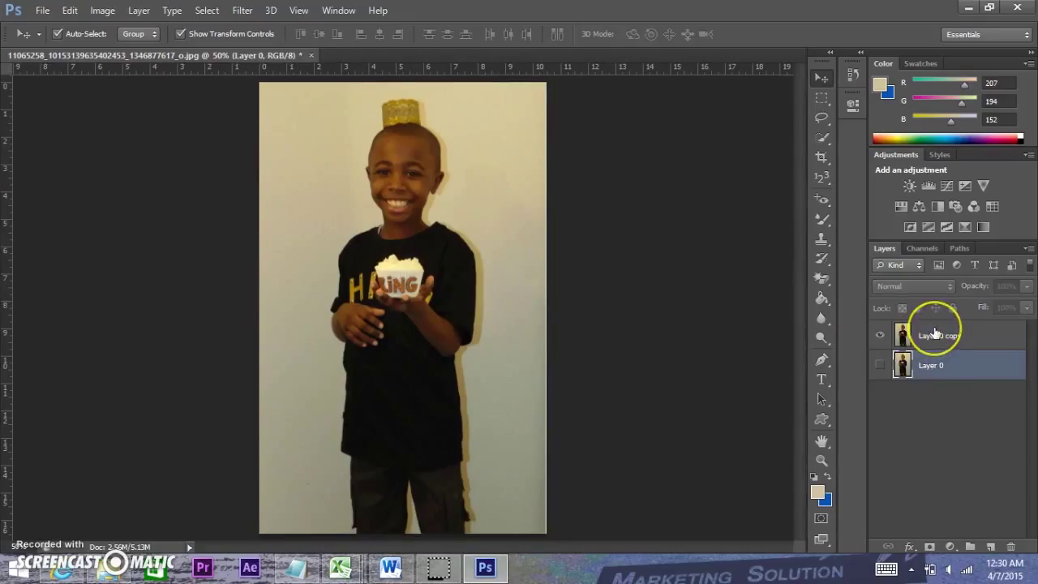
click(935, 334)
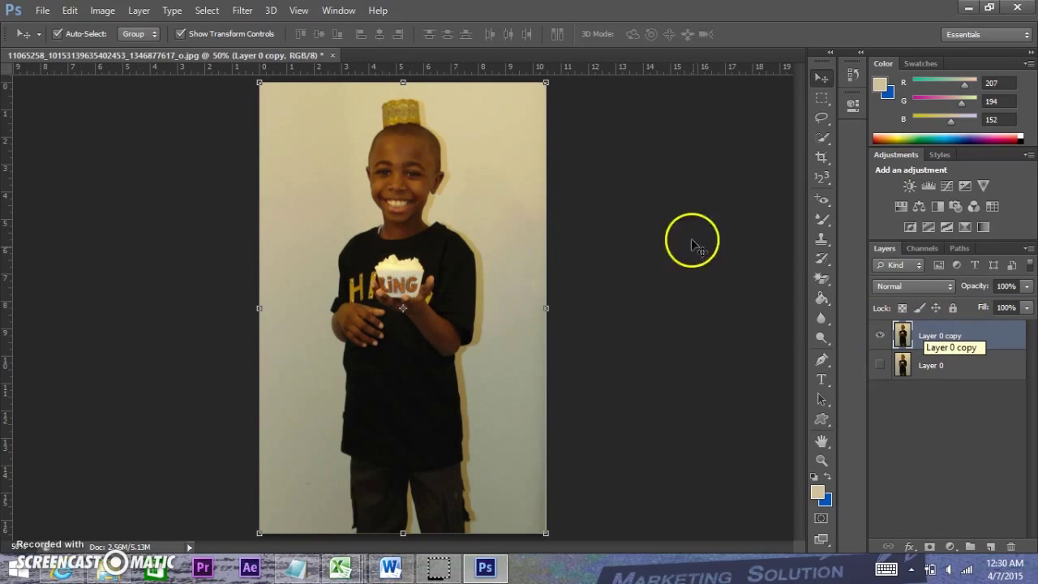
click(821, 140)
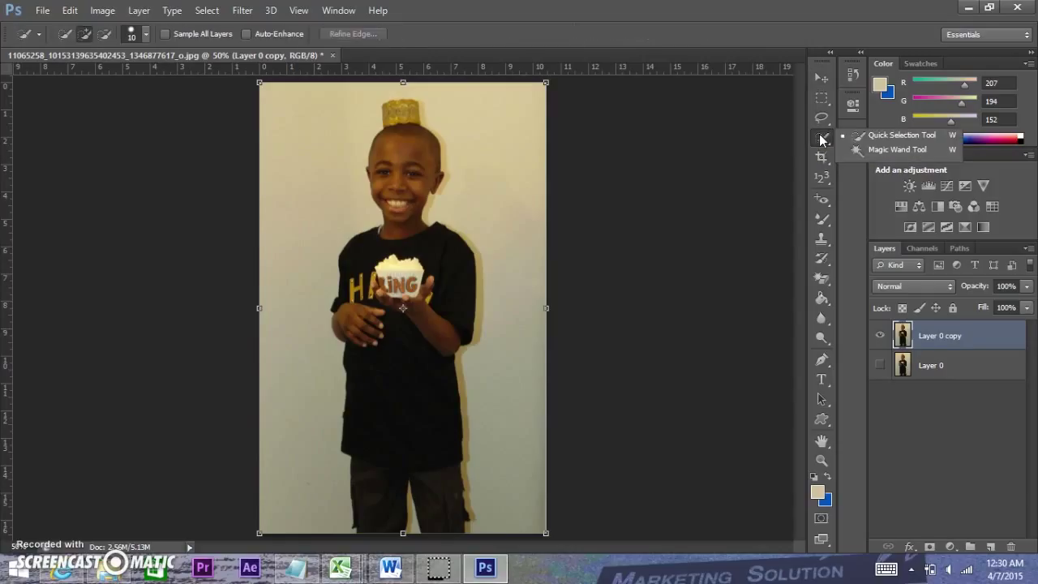
click(858, 149)
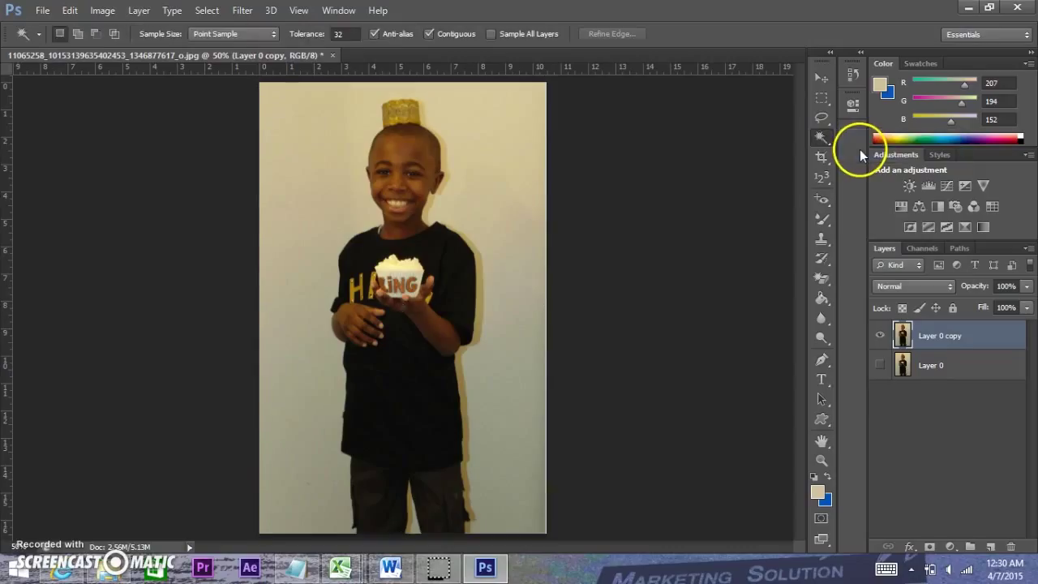
click(819, 136)
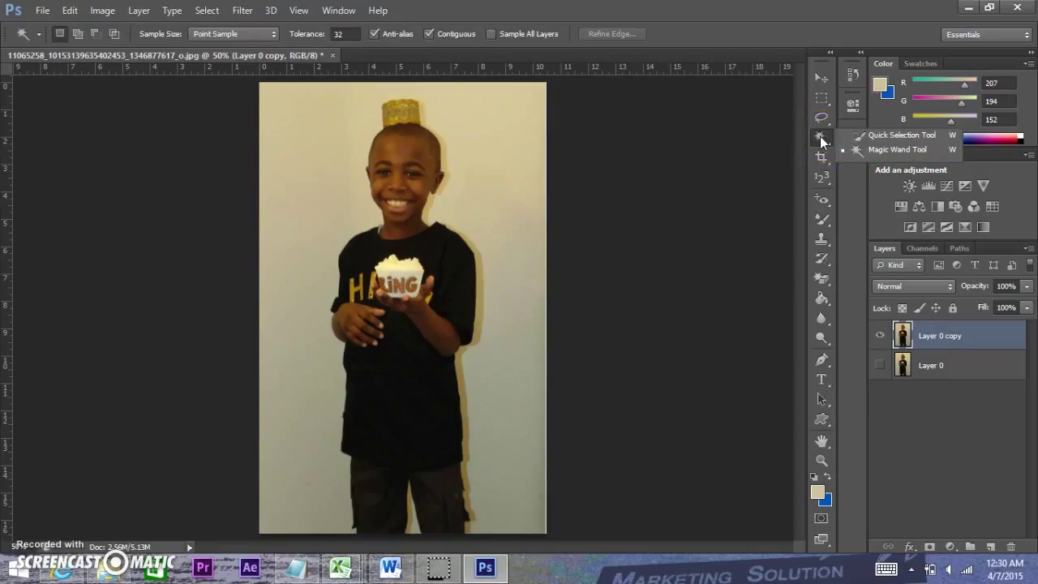
click(876, 136)
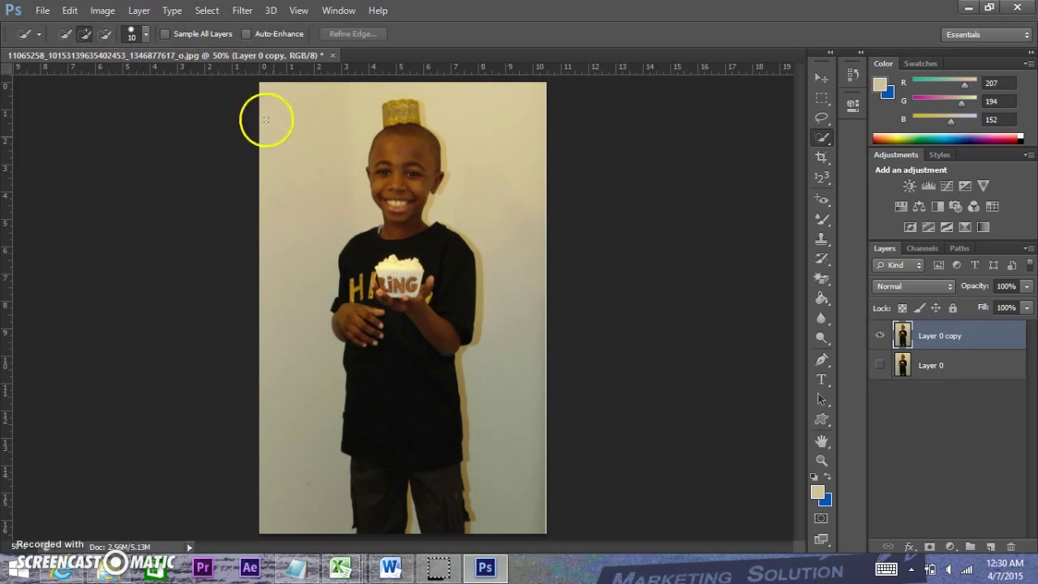
Select the whole boy on Layer 0 copy with a 10 px Quick Selection brush, and subtract the gap between his legs.
click(146, 36)
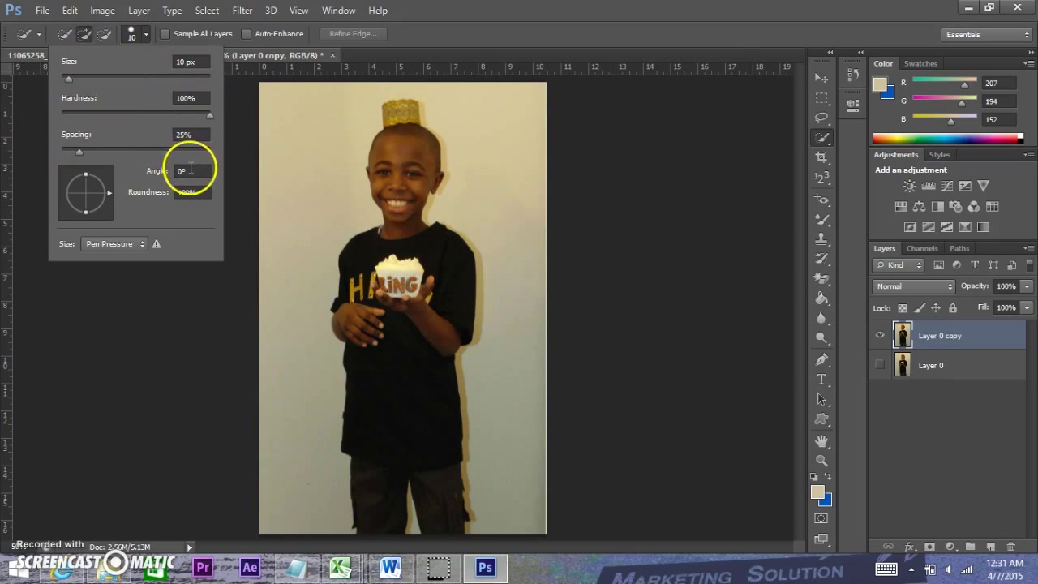
click(147, 36)
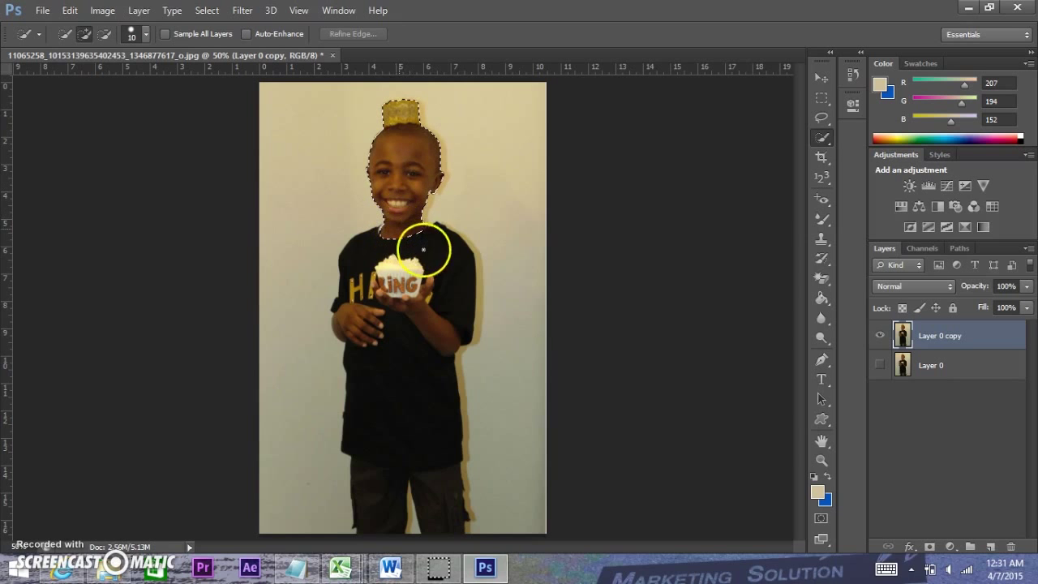
mouse_move(457, 251)
mouse_down()
mouse_move(424, 344)
mouse_move(419, 291)
mouse_move(385, 275)
mouse_up()
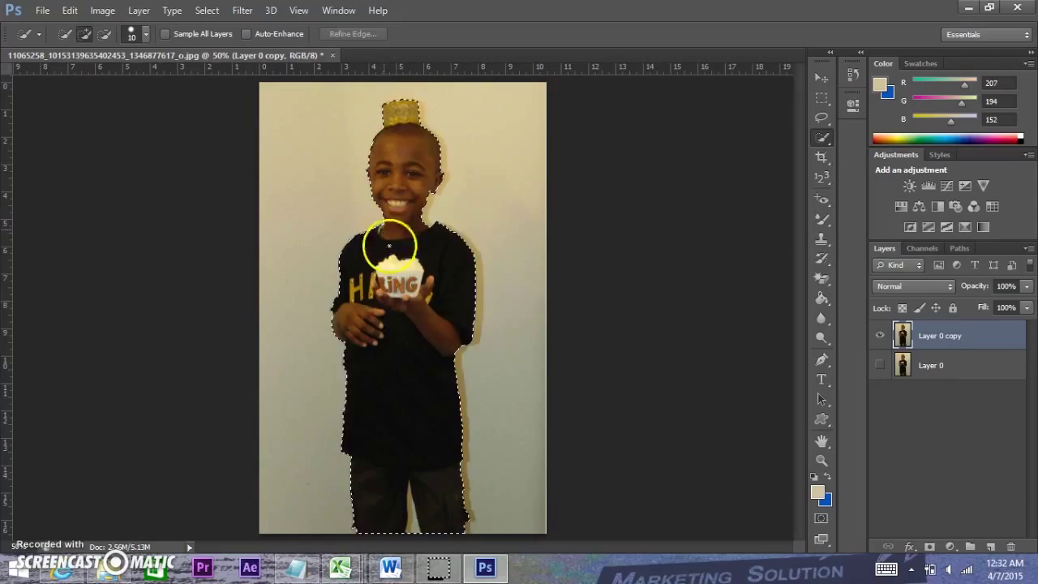
drag(408, 327, 404, 399)
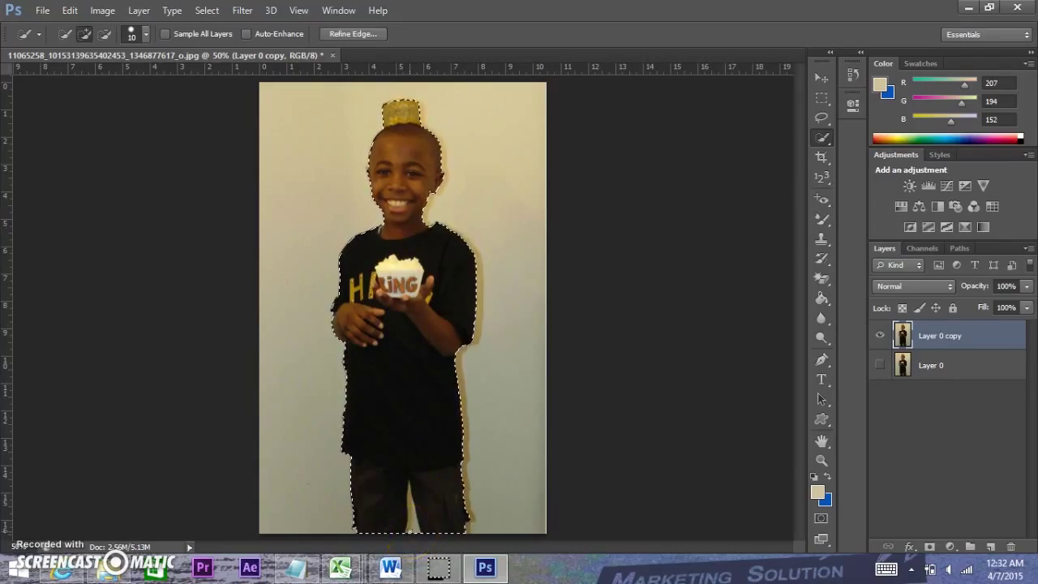
key(alt)
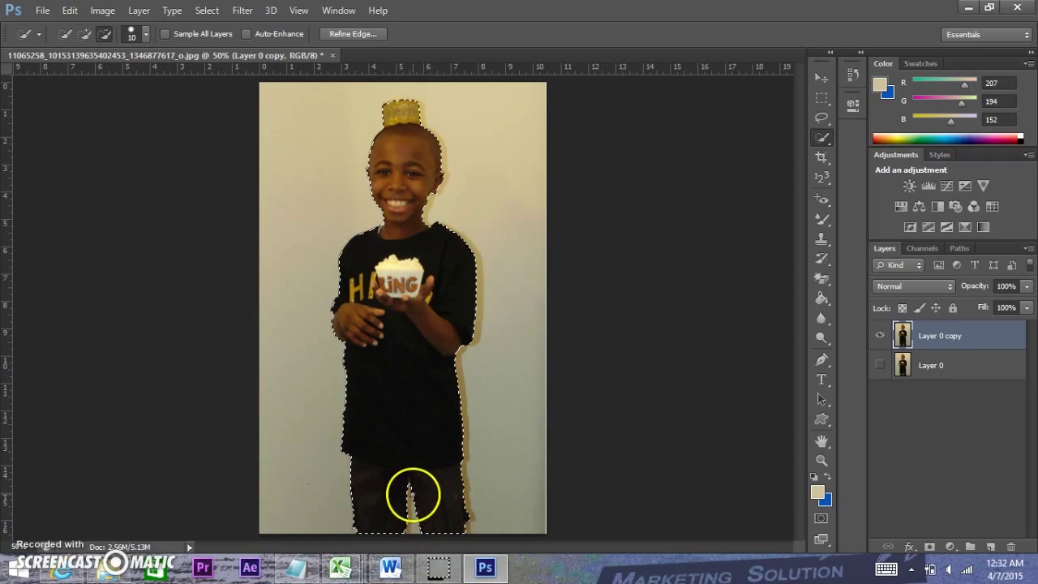
drag(410, 526, 416, 531)
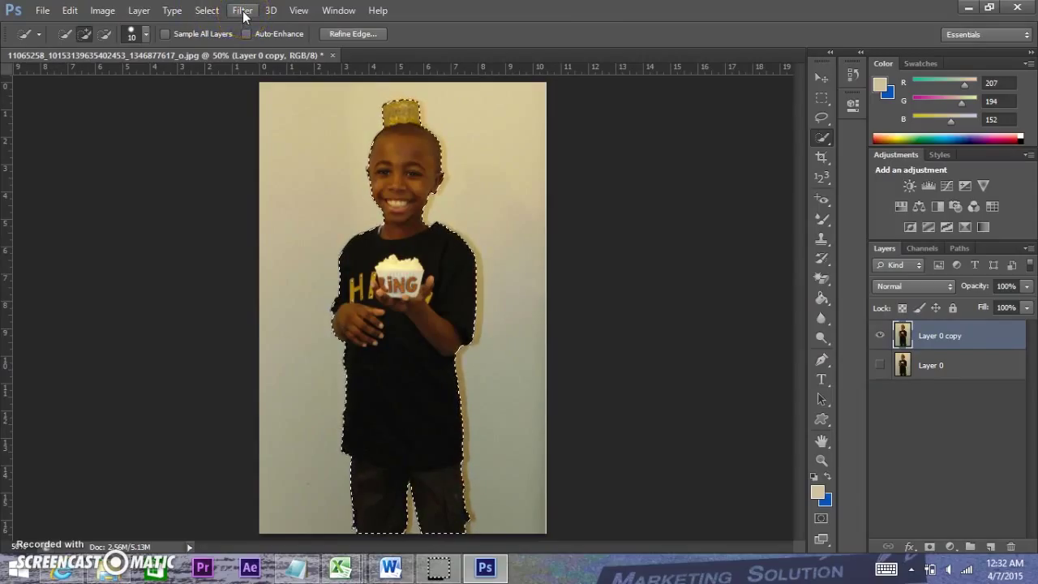
Open Refine Edge for the selection and compare the Marching Ants, Overlay, On Black, On White, Black & White, On Layers and Reveal Layer views.
click(200, 12)
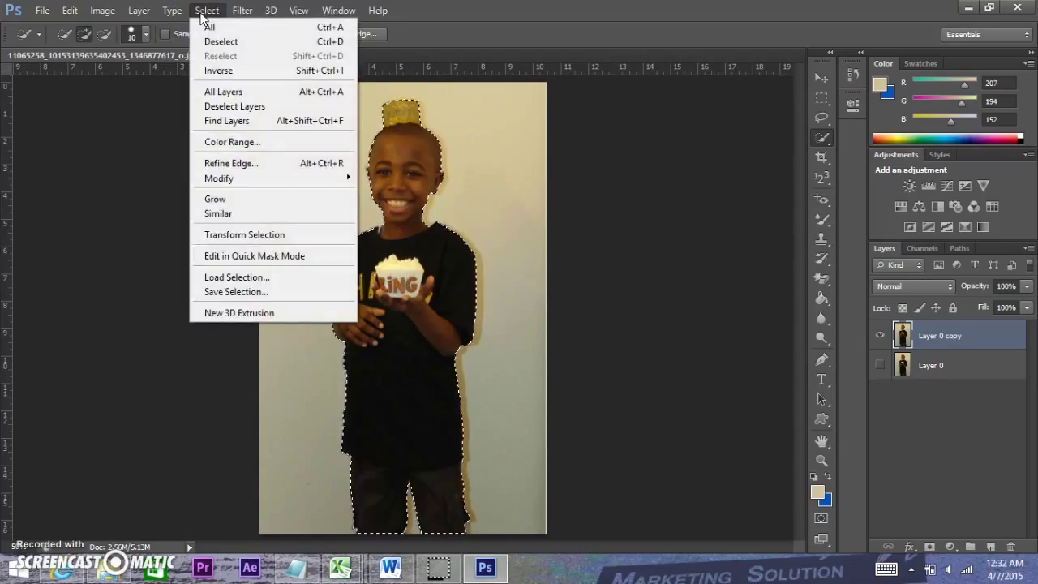
click(223, 167)
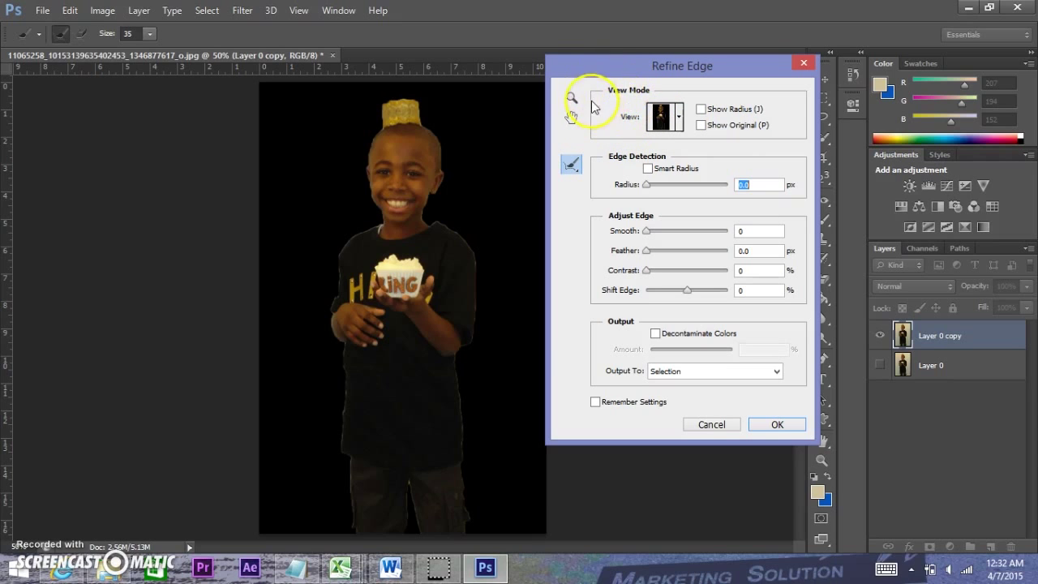
click(679, 118)
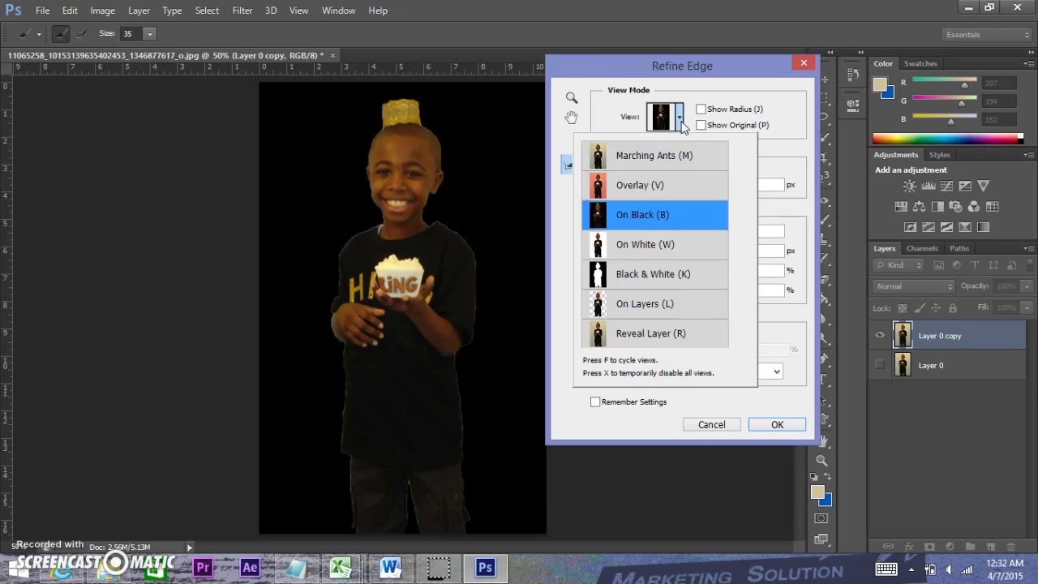
click(620, 155)
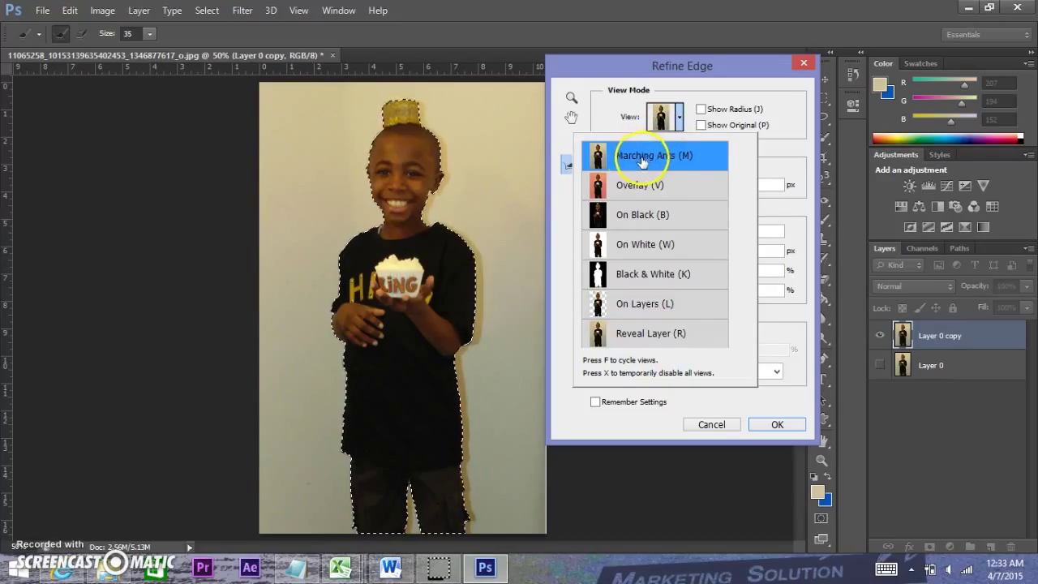
click(633, 186)
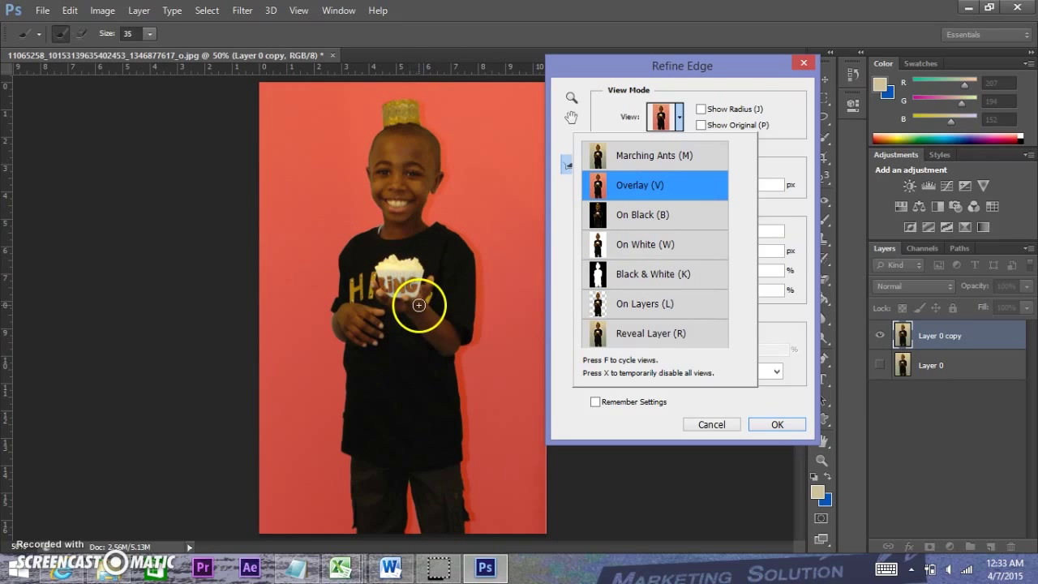
click(638, 215)
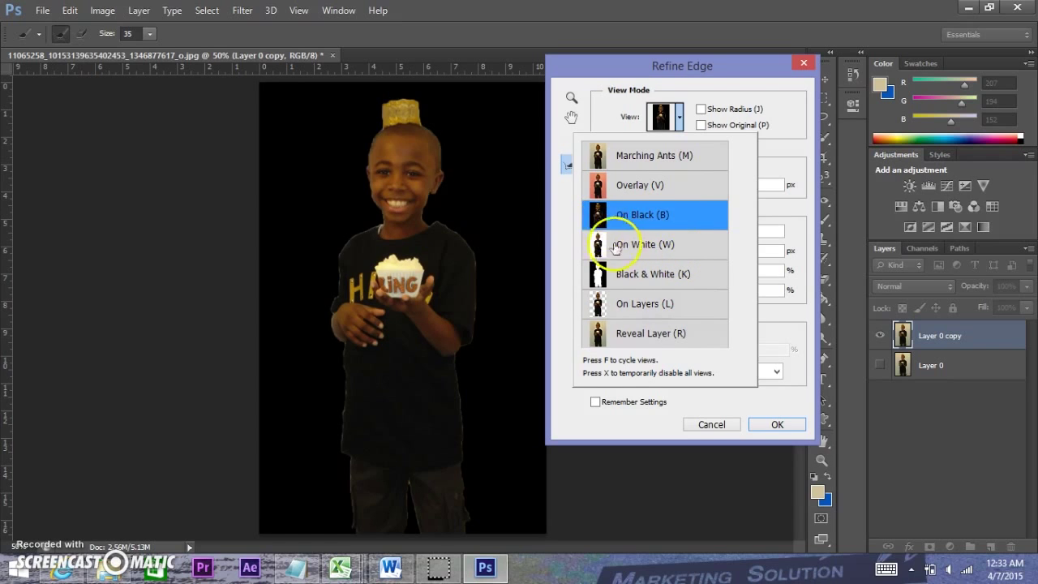
click(616, 247)
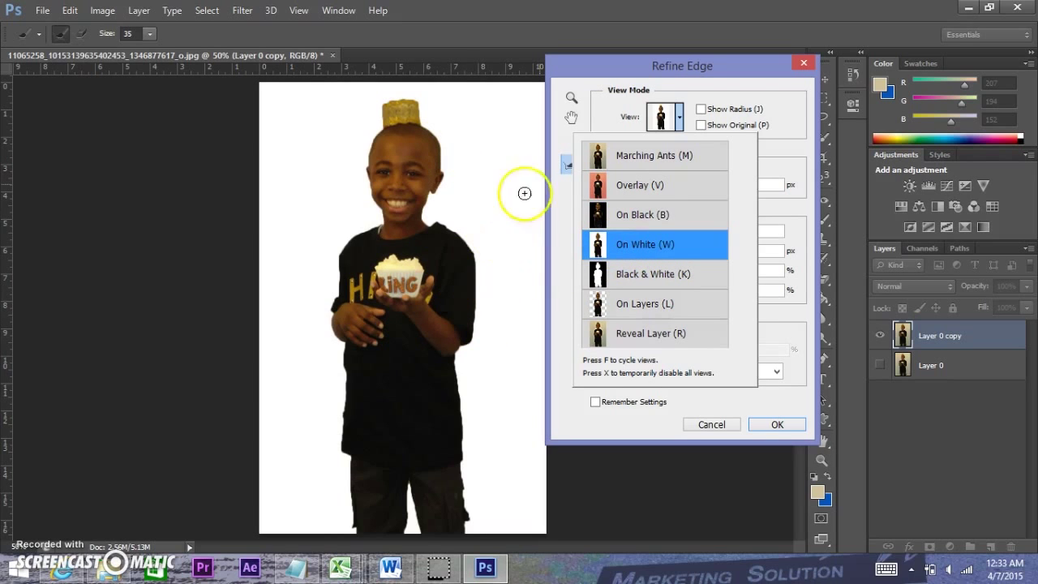
click(614, 274)
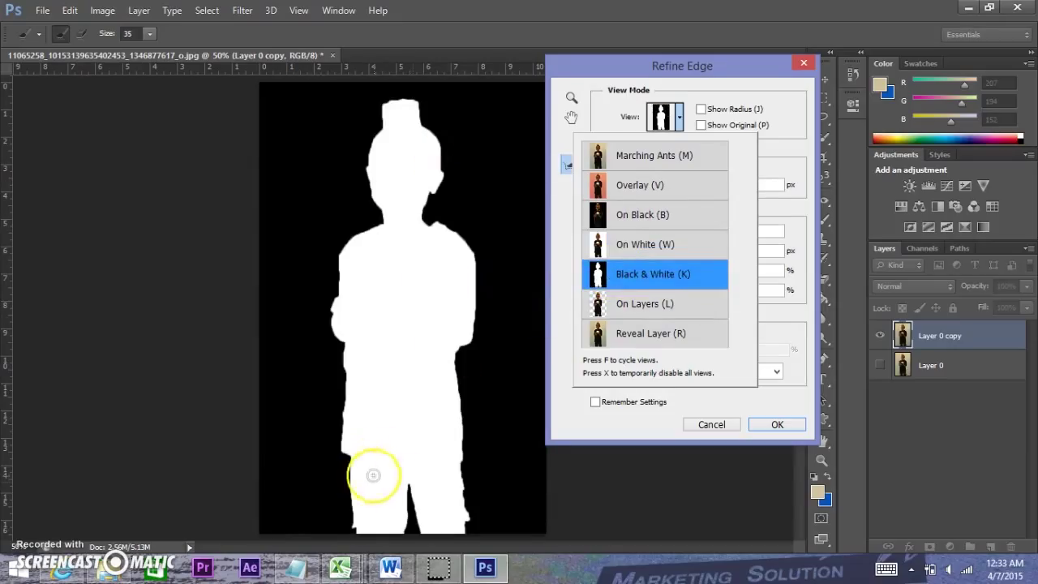
click(611, 303)
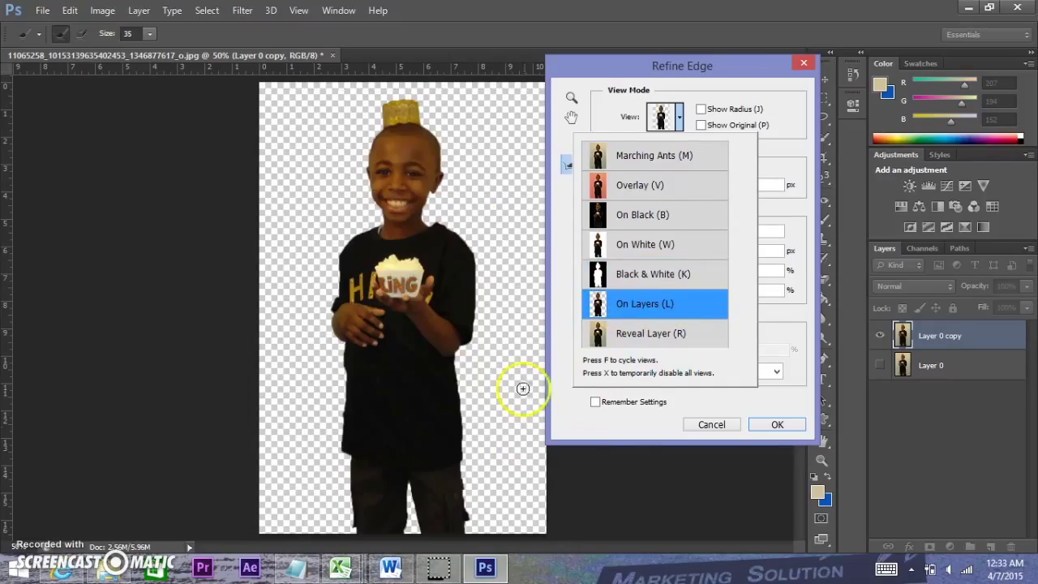
click(600, 332)
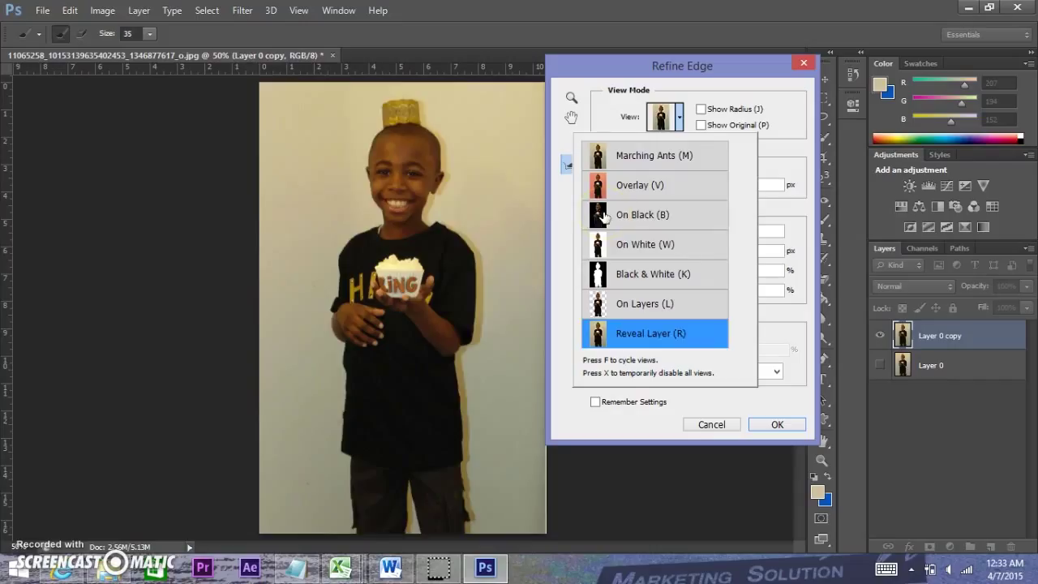
click(604, 215)
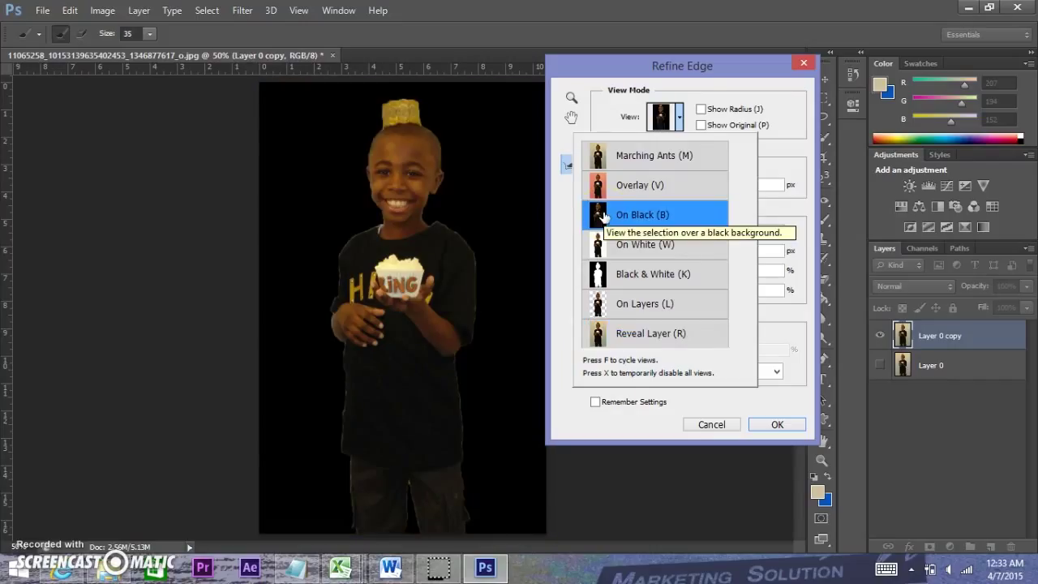
click(678, 118)
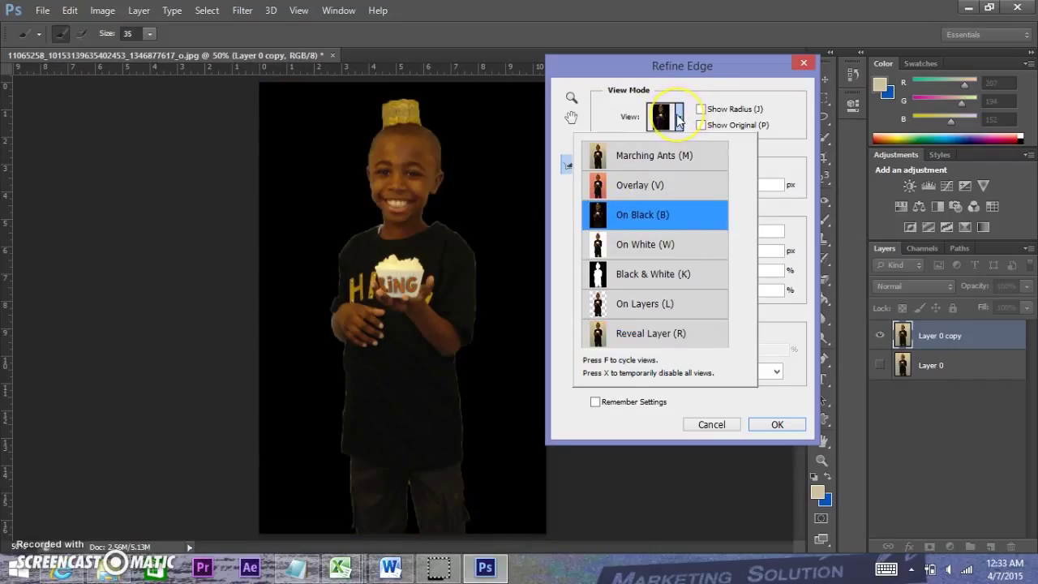
click(678, 118)
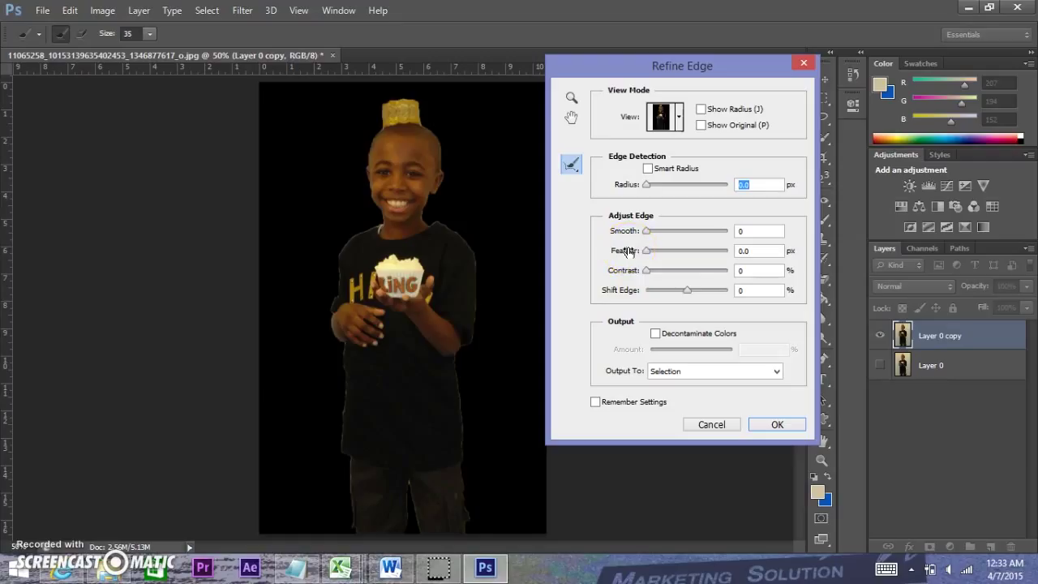
drag(627, 252, 637, 254)
drag(454, 208, 410, 184)
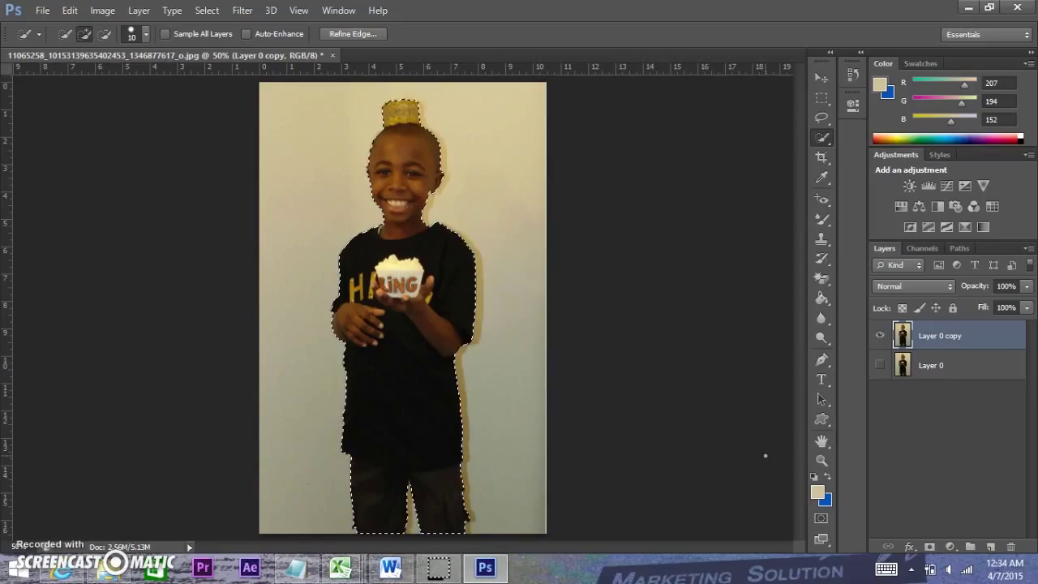
Invert the selection and delete the wall background around the boy from Layer 0 copy.
click(207, 11)
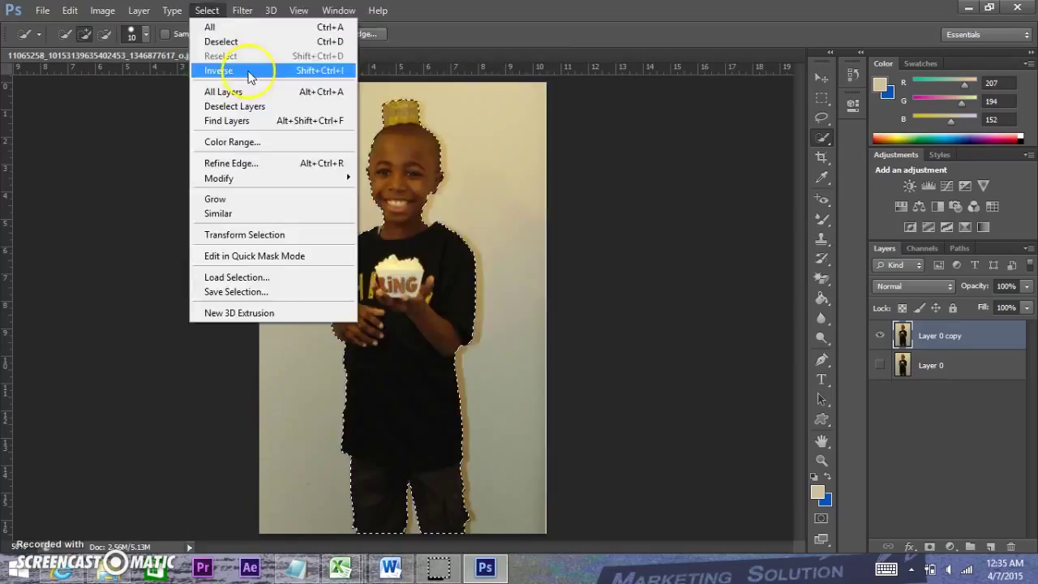
key(Escape)
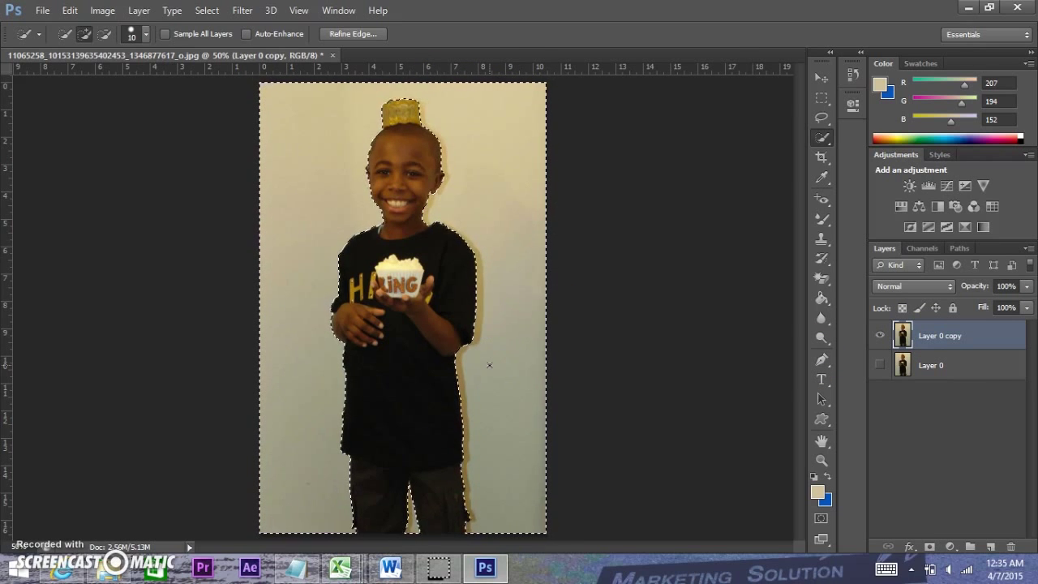
key(Delete)
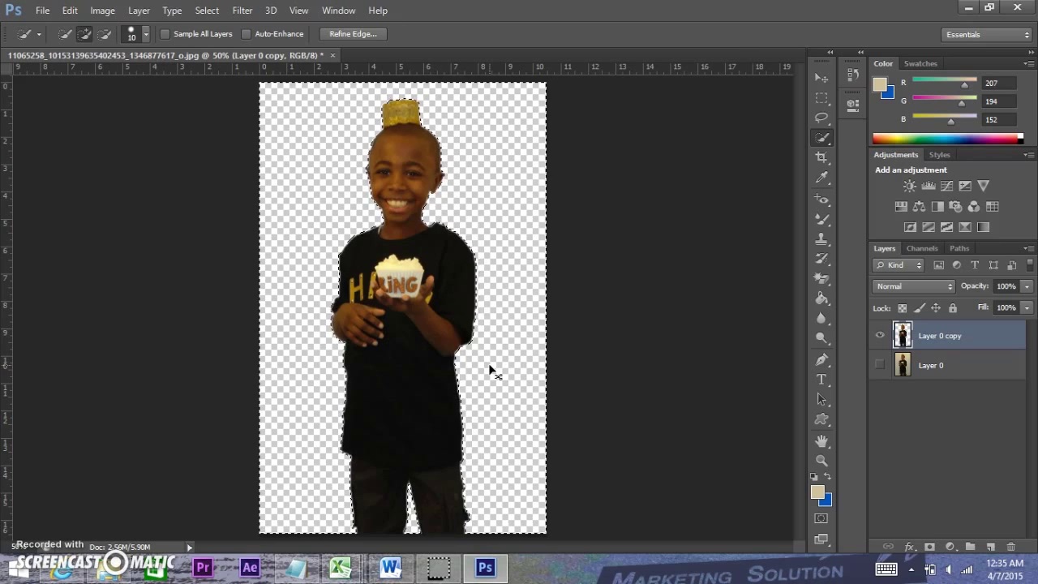
Undo the background deletion and the selection inversion so that only the boy is selected.
key(ctrl+z)
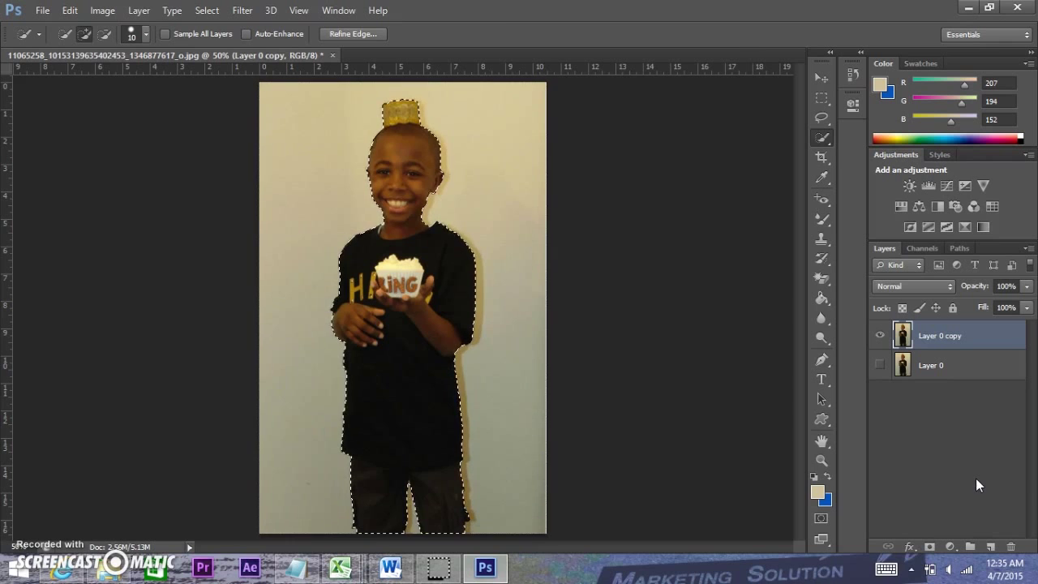
drag(551, 55, 367, 98)
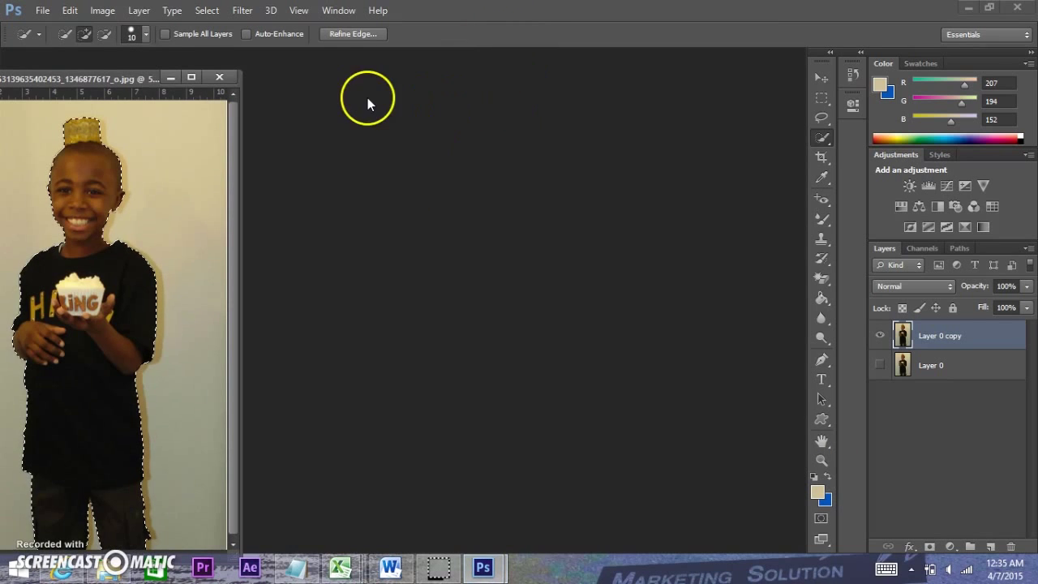
click(28, 65)
drag(34, 78, 431, 55)
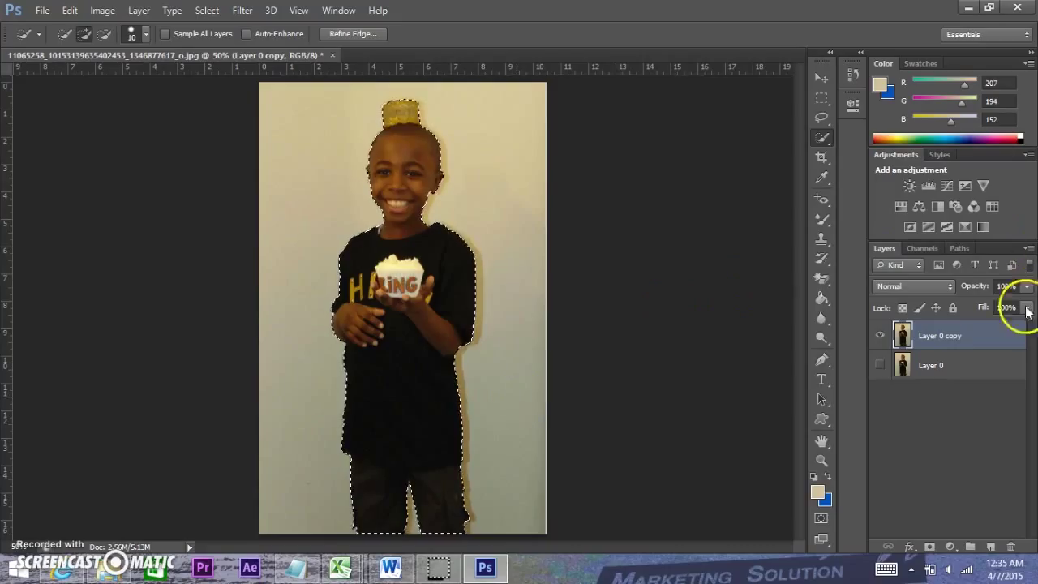
Add a layer mask to Layer 0 copy from the boy selection and make Layer 0 visible.
click(929, 547)
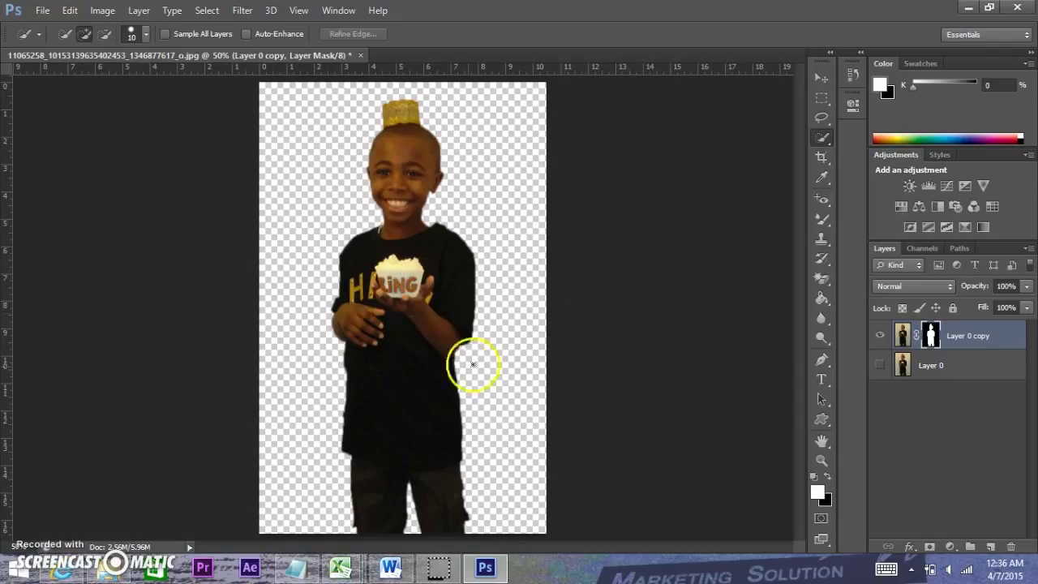
click(880, 366)
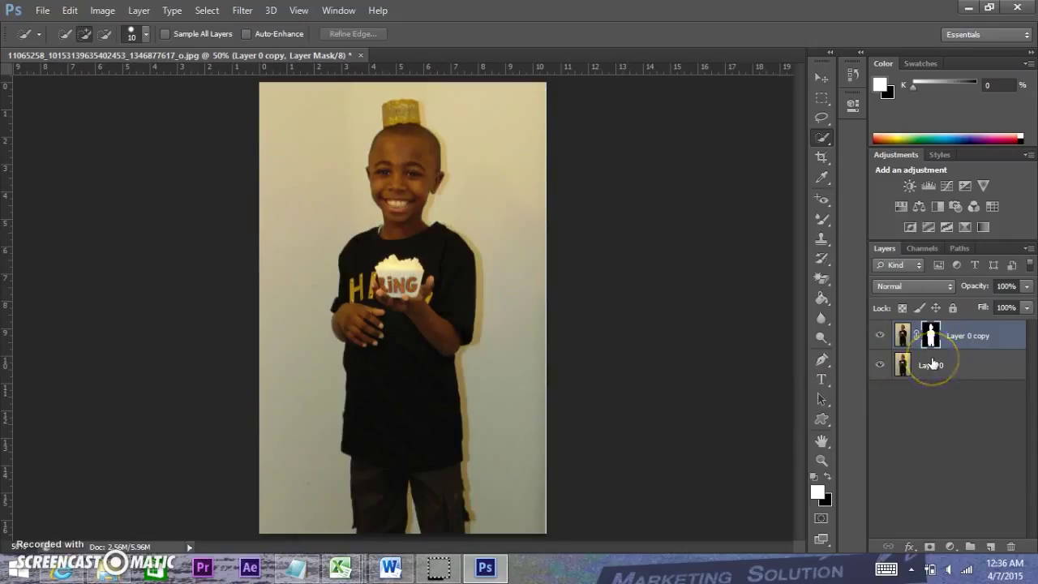
drag(931, 364, 899, 435)
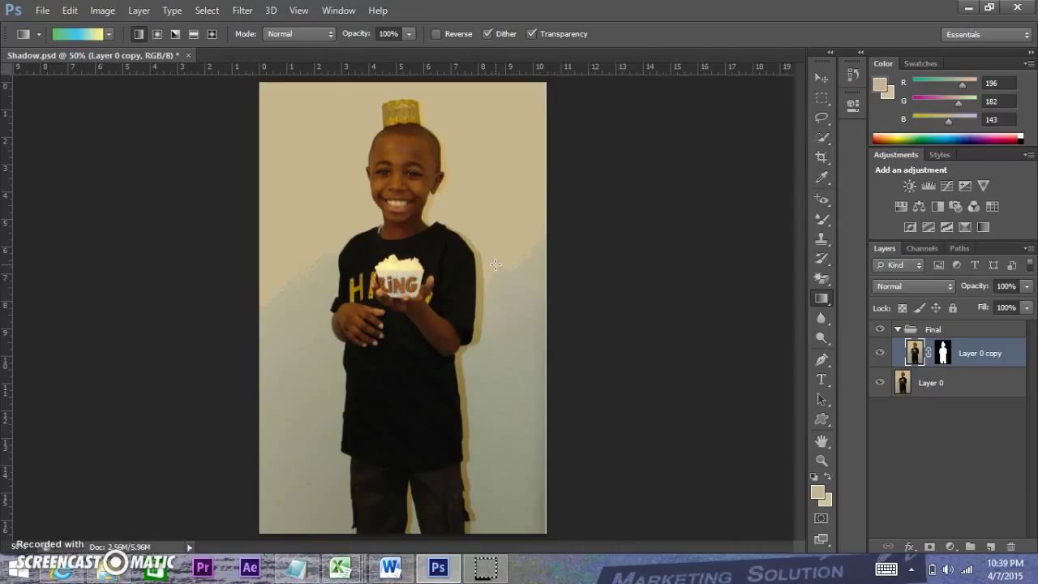
Toggle the visibility of Layer 0 repeatedly to compare the masked boy with and without the original photo behind him.
click(915, 347)
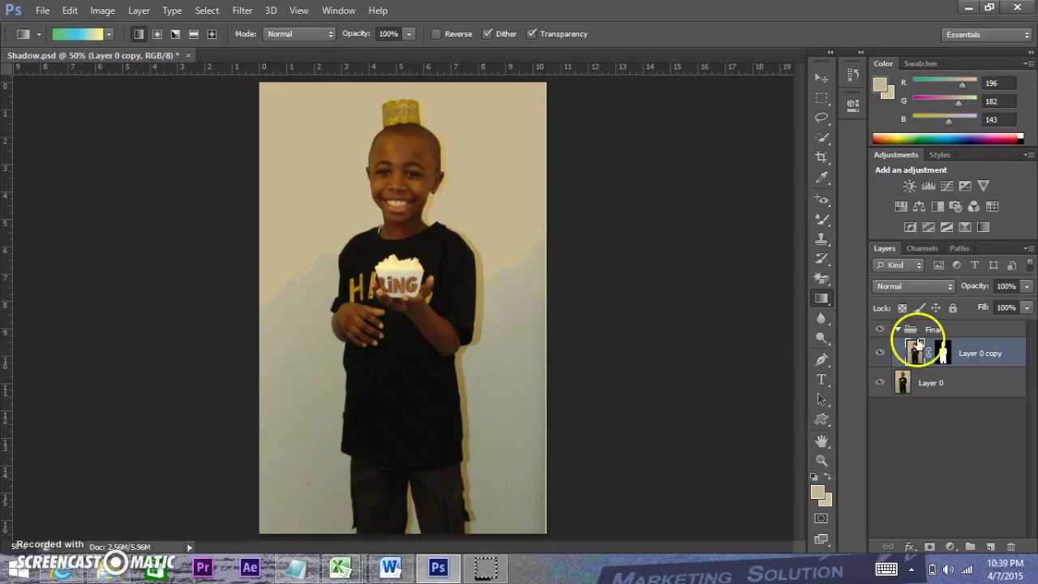
click(880, 384)
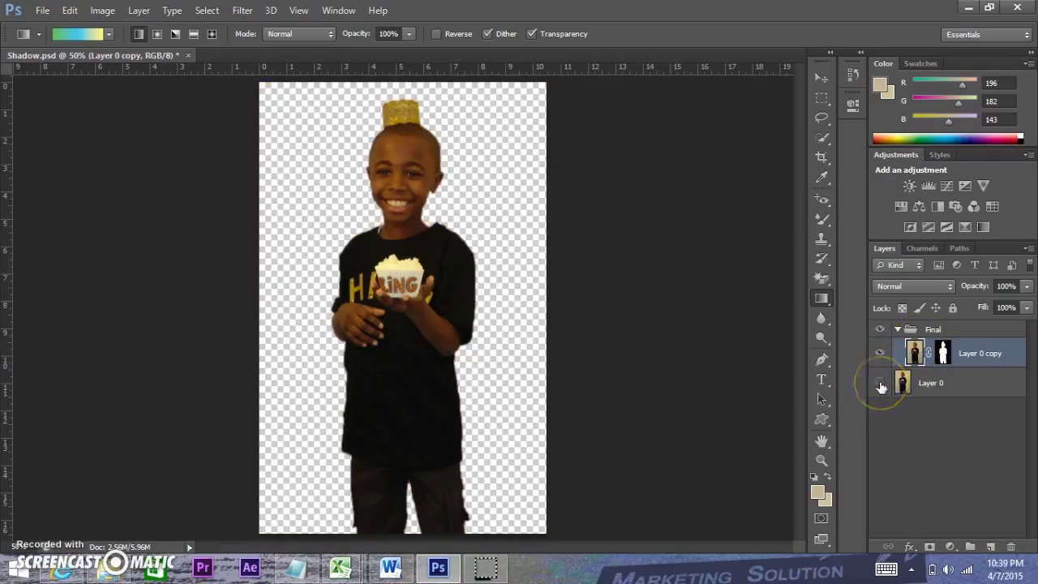
click(880, 384)
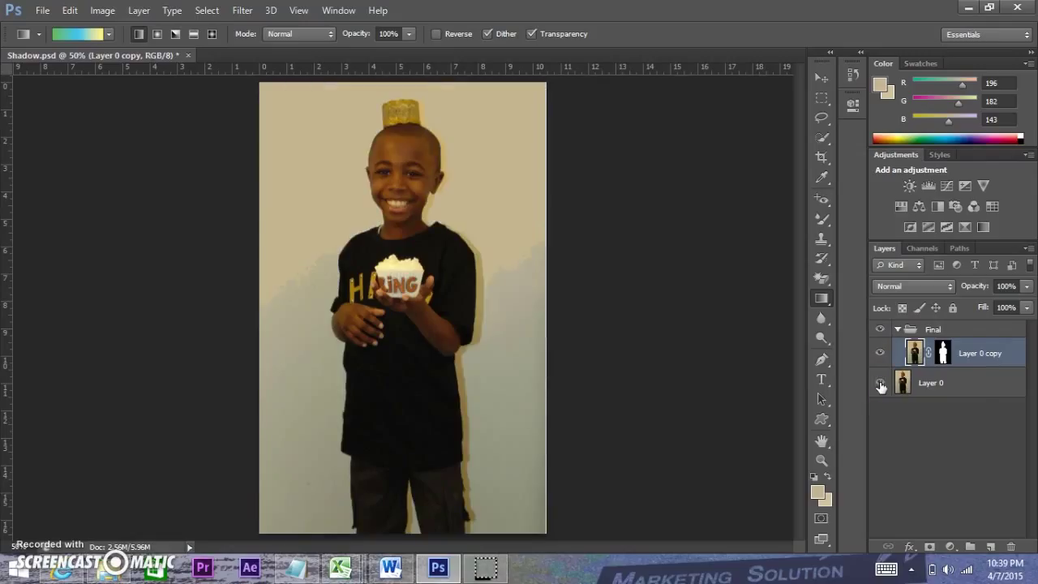
click(880, 385)
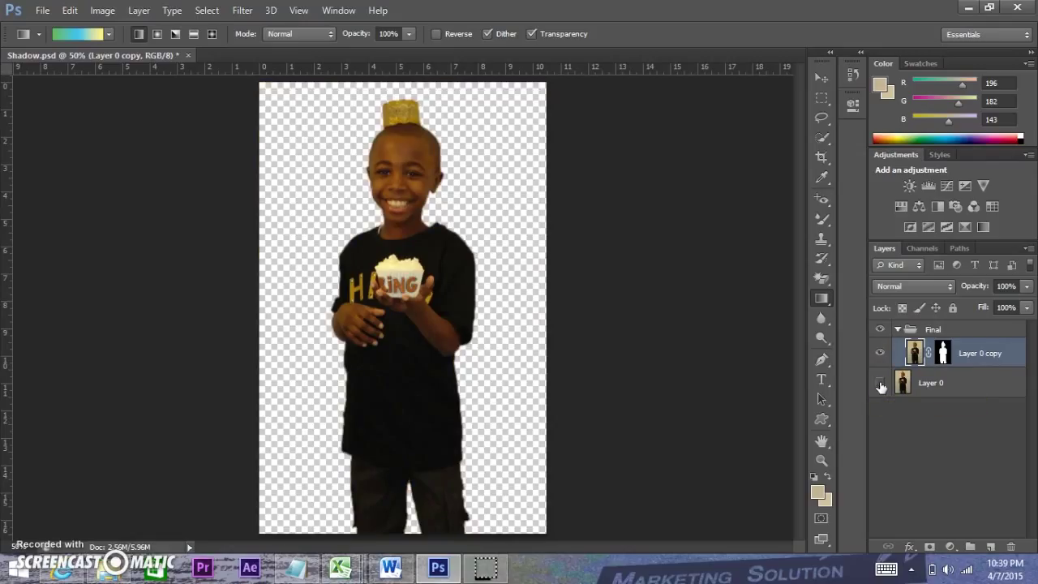
click(880, 384)
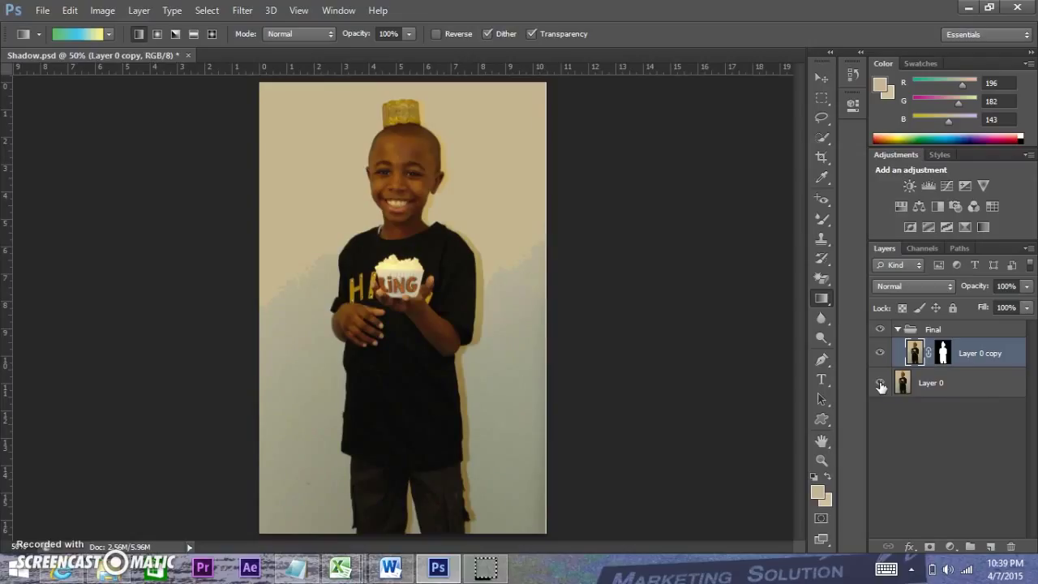
click(881, 385)
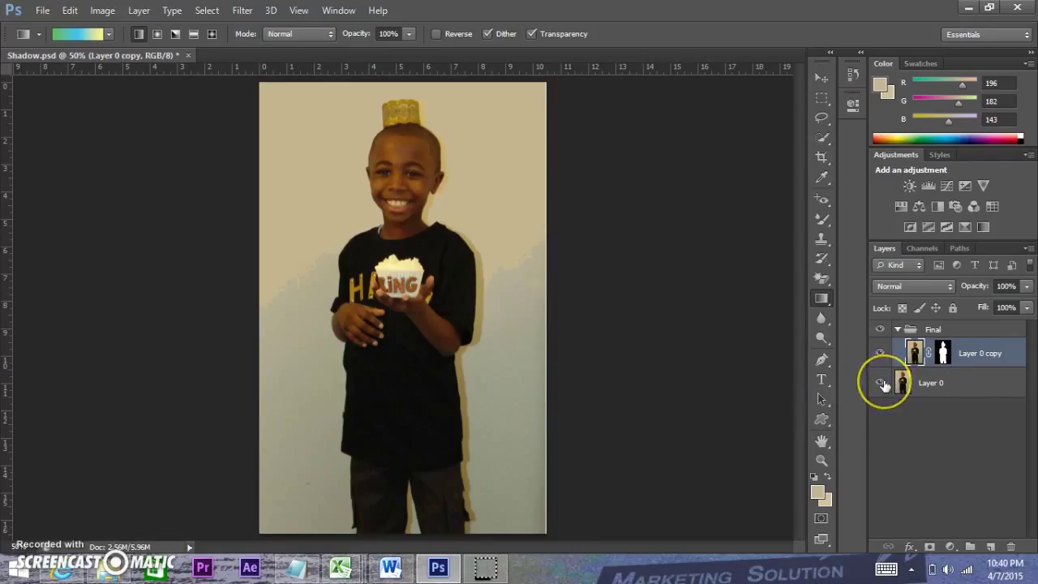
Make Layer 0 the active layer and set the foreground color to black, 000000.
drag(892, 388, 835, 436)
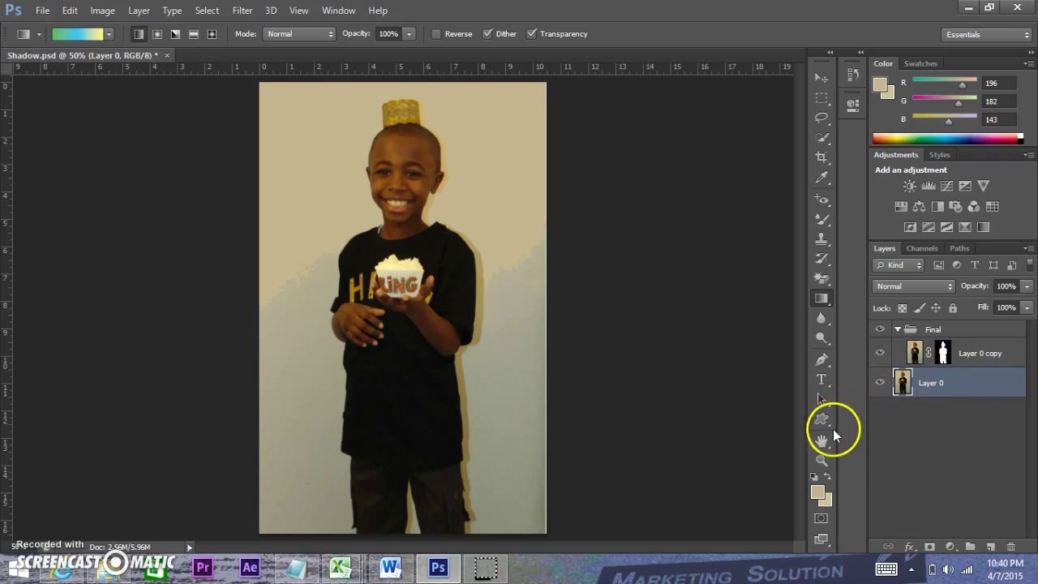
click(818, 494)
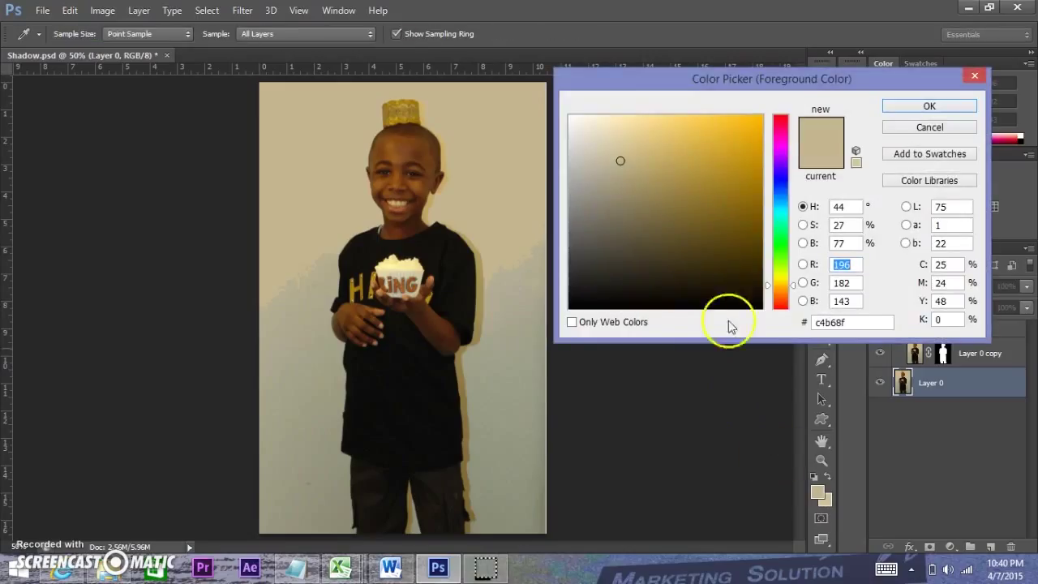
click(749, 259)
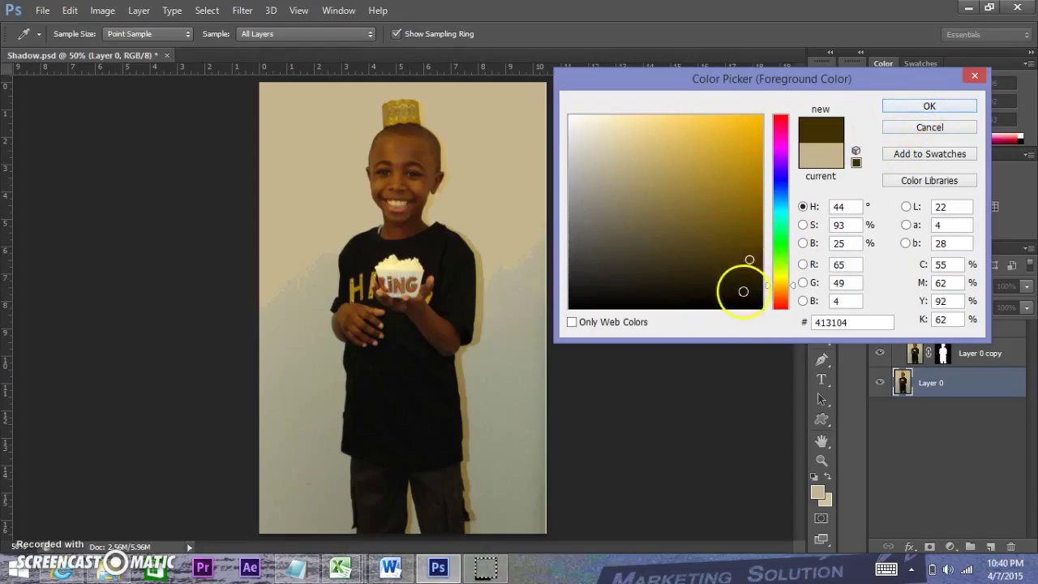
drag(741, 289, 765, 316)
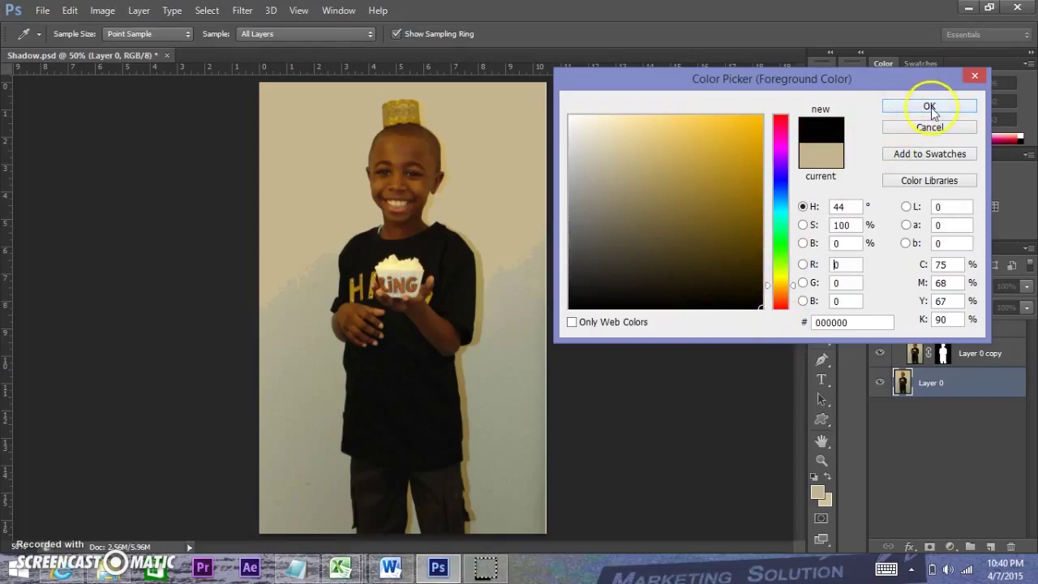
click(927, 105)
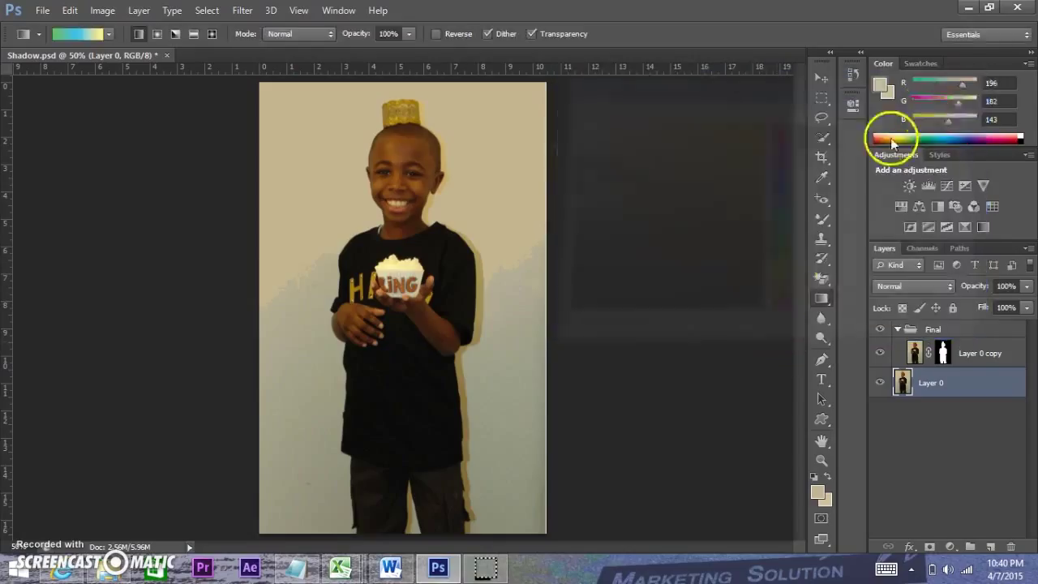
Change the foreground color from tan to black (000000), and from black to white (ffffff).
click(819, 488)
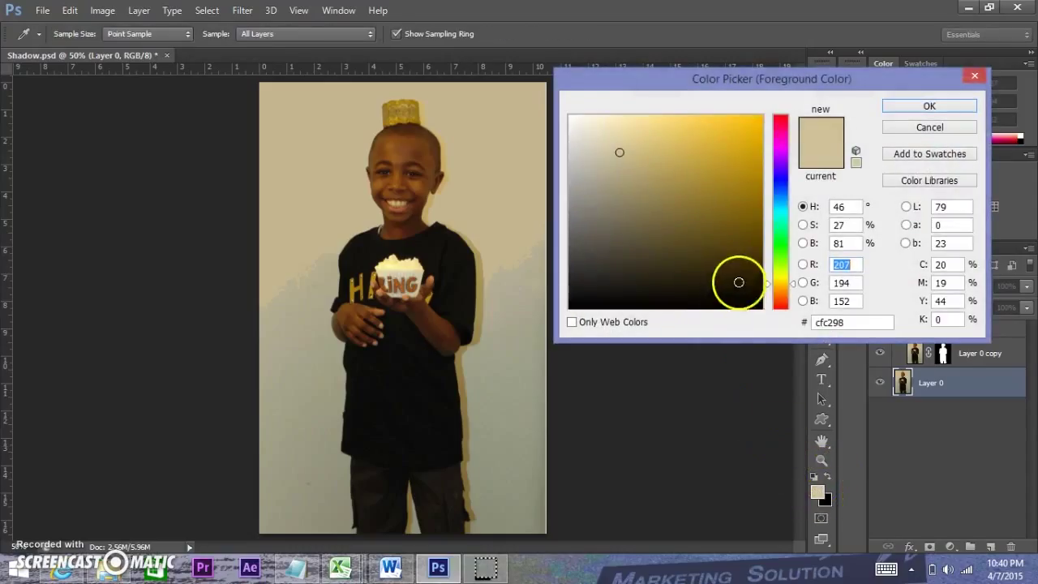
drag(743, 288, 799, 353)
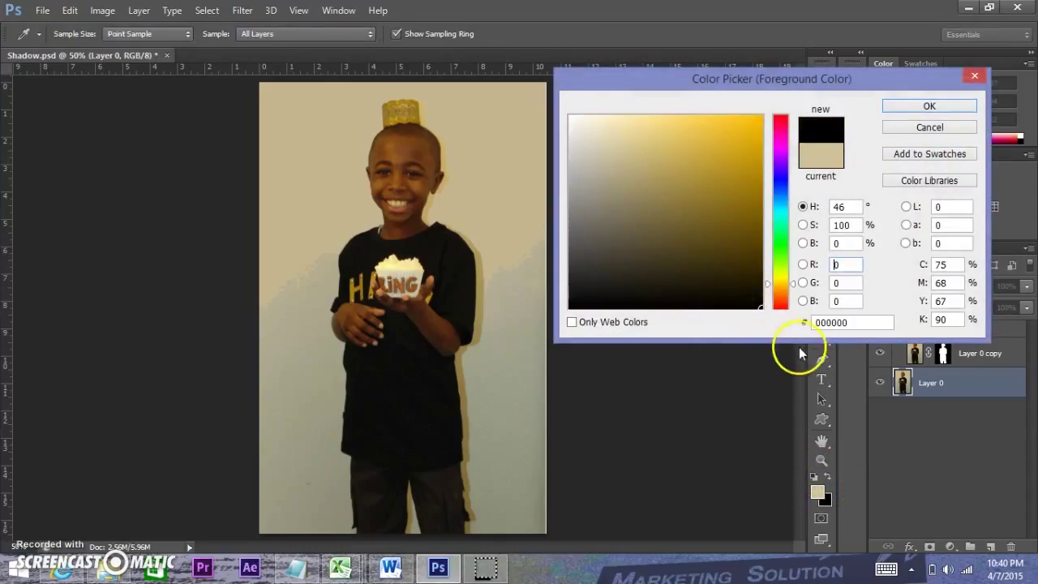
click(930, 107)
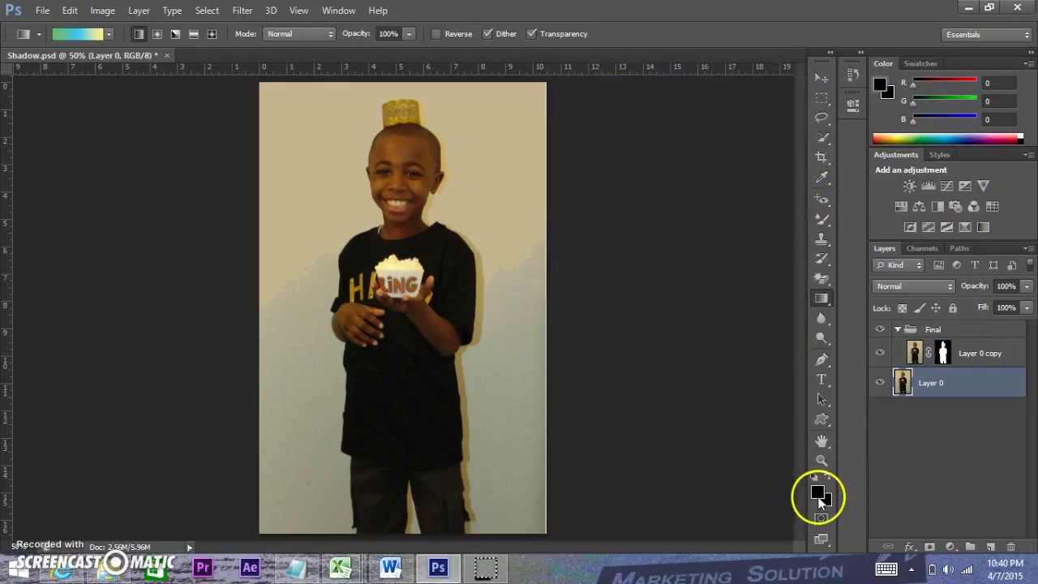
click(817, 492)
drag(625, 155, 537, 81)
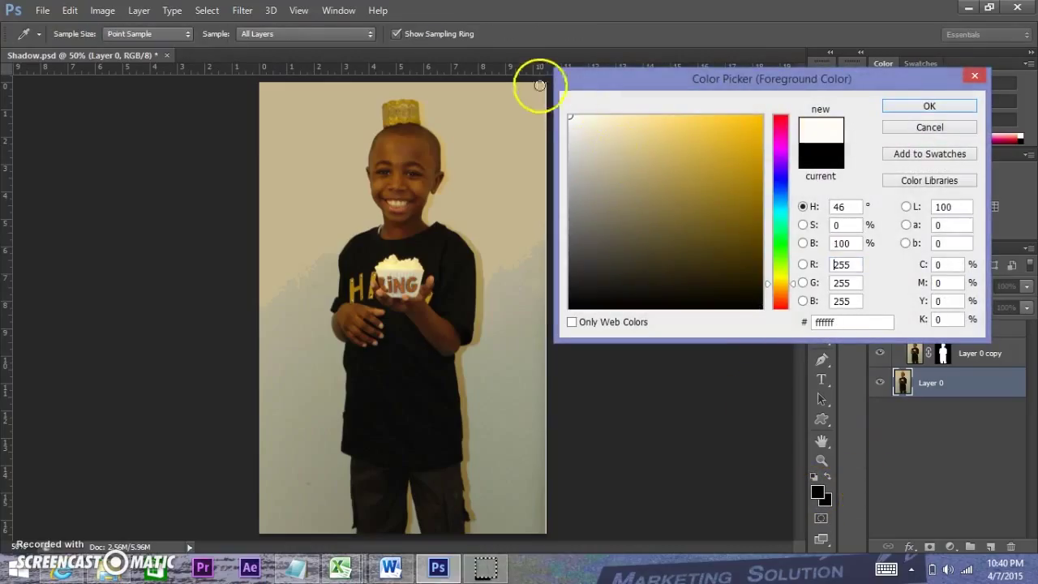
click(929, 106)
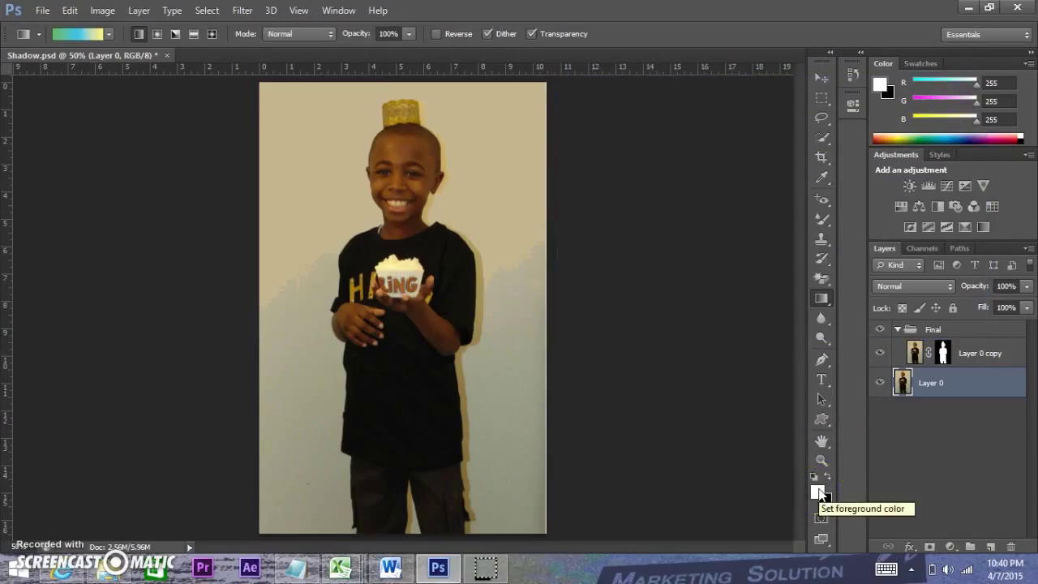
Set the foreground color to the tan c4b68f by sampling the wall beside the boy in the photo.
click(817, 492)
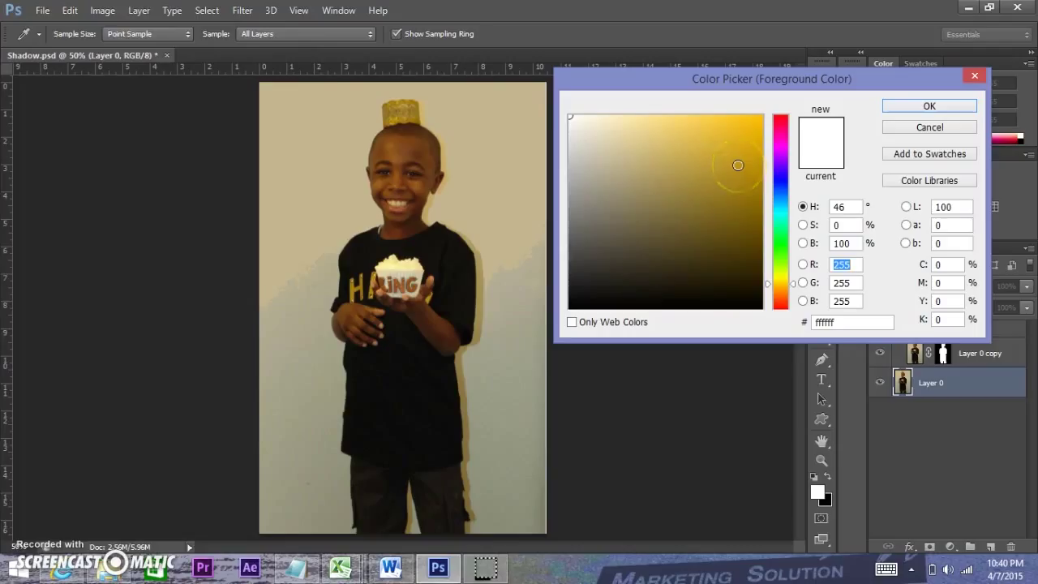
click(321, 192)
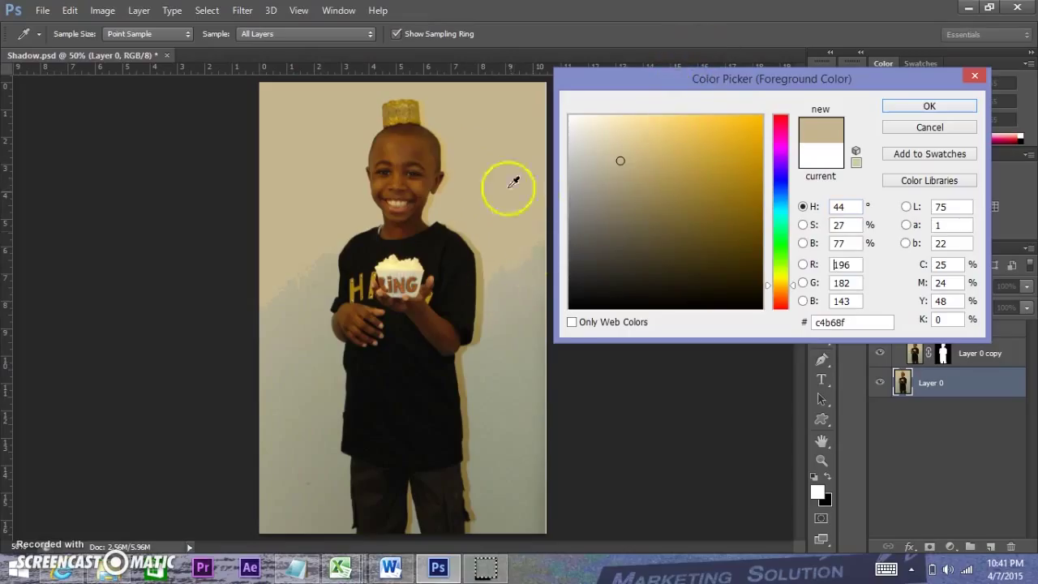
click(930, 108)
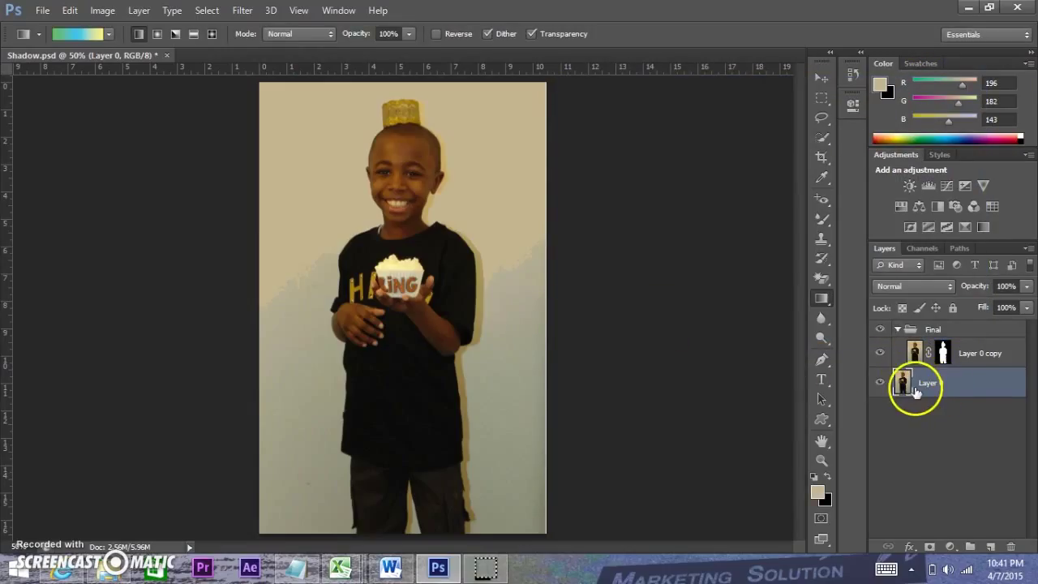
Add a new layer named BG directly above Layer 0, and hide Layer 0.
click(989, 548)
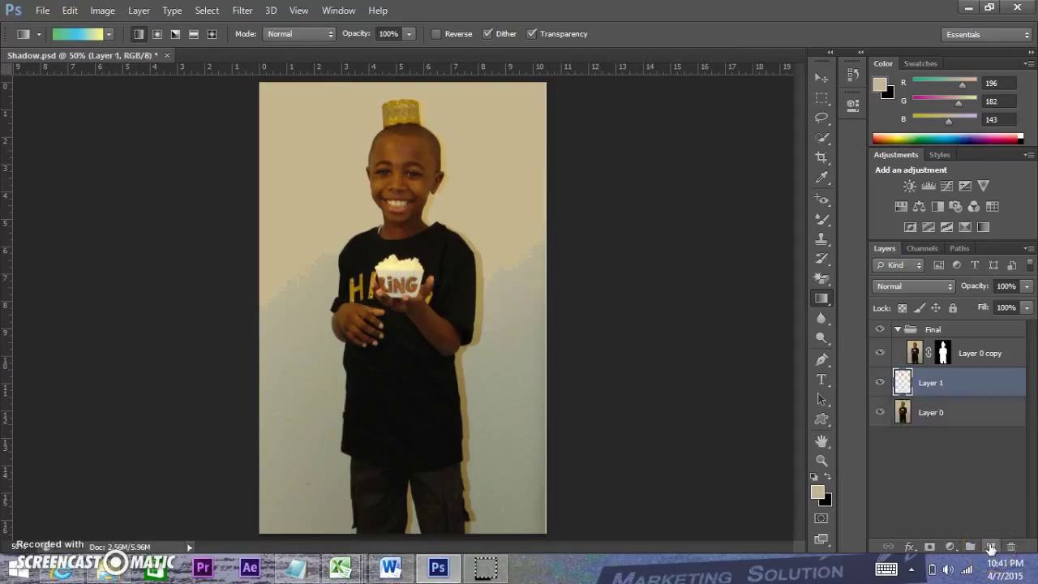
click(880, 413)
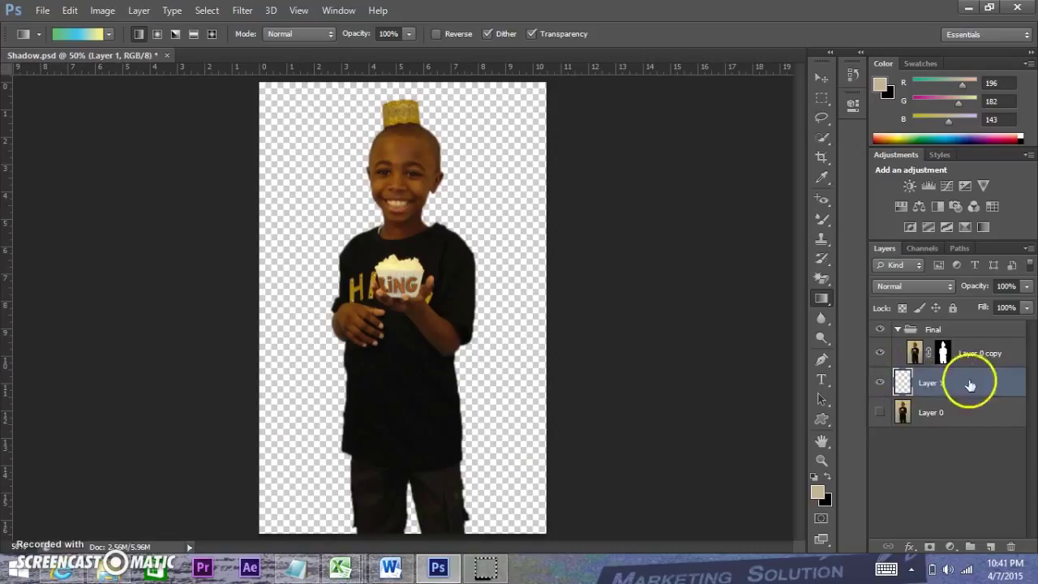
double_click(933, 381)
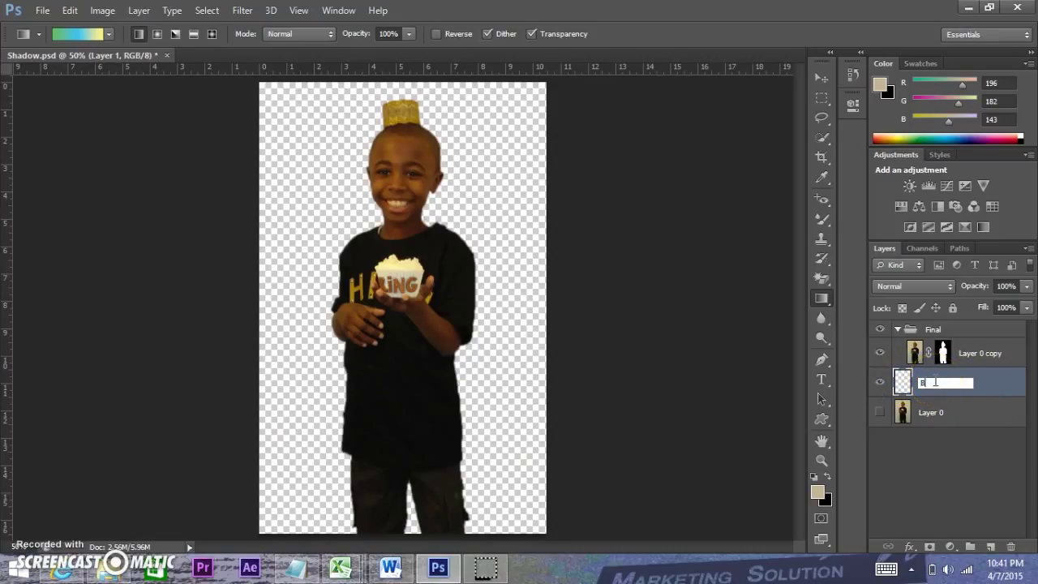
text(BG)
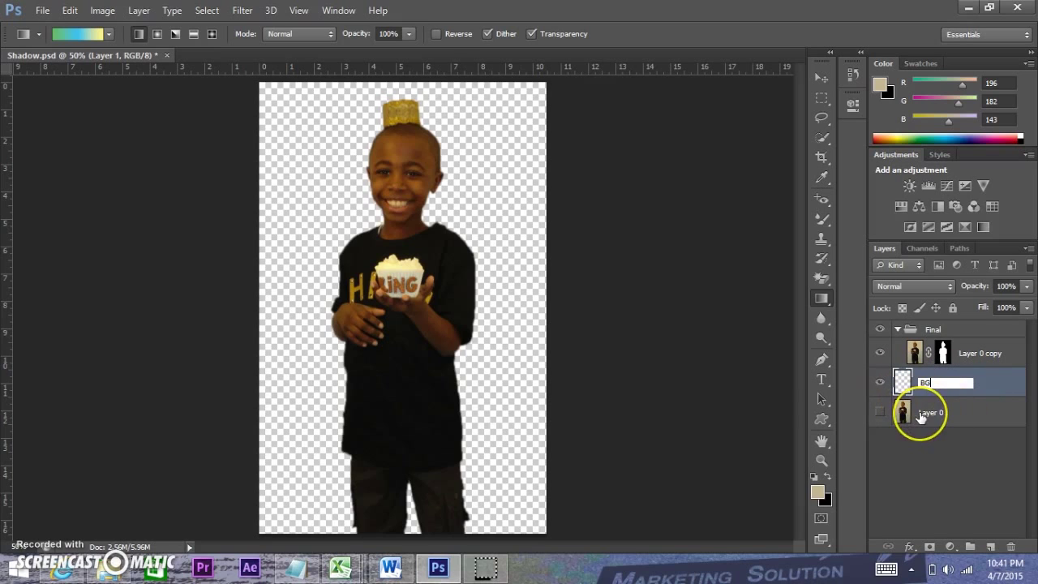
click(922, 383)
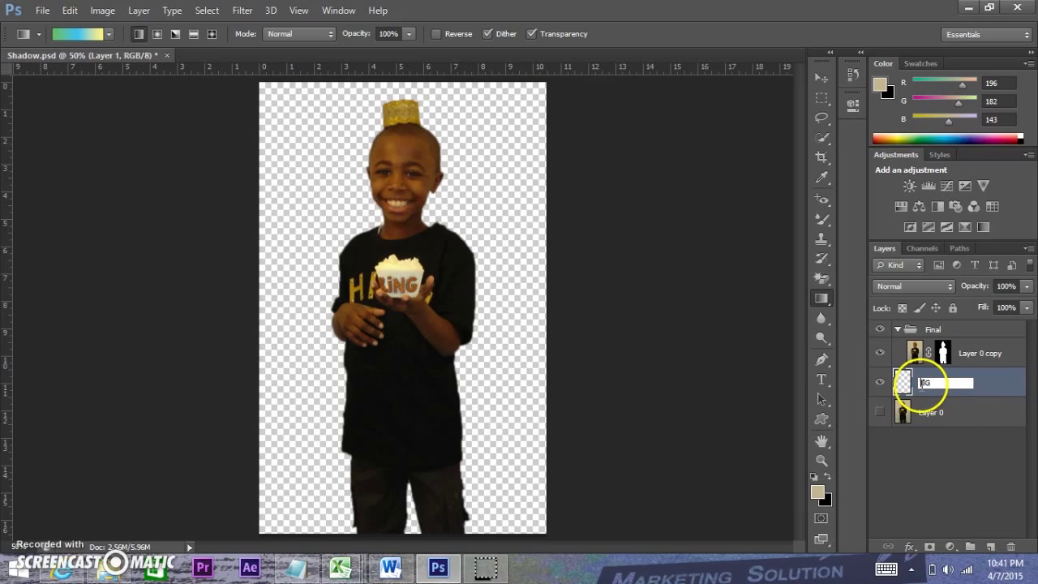
key(Return)
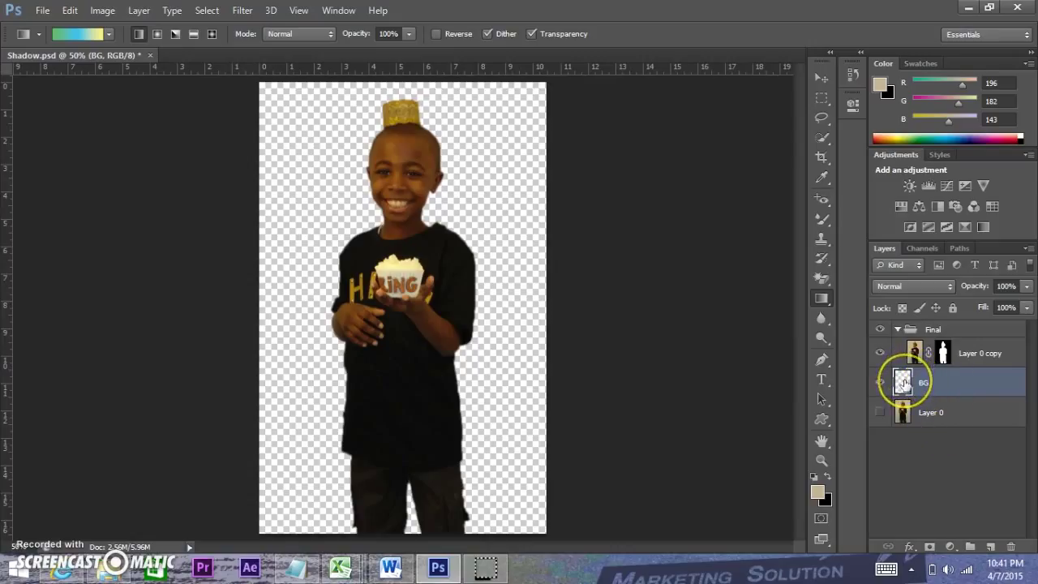
Fill the BG layer with the tan foreground color using the Paint Bucket tool.
click(895, 388)
click(826, 304)
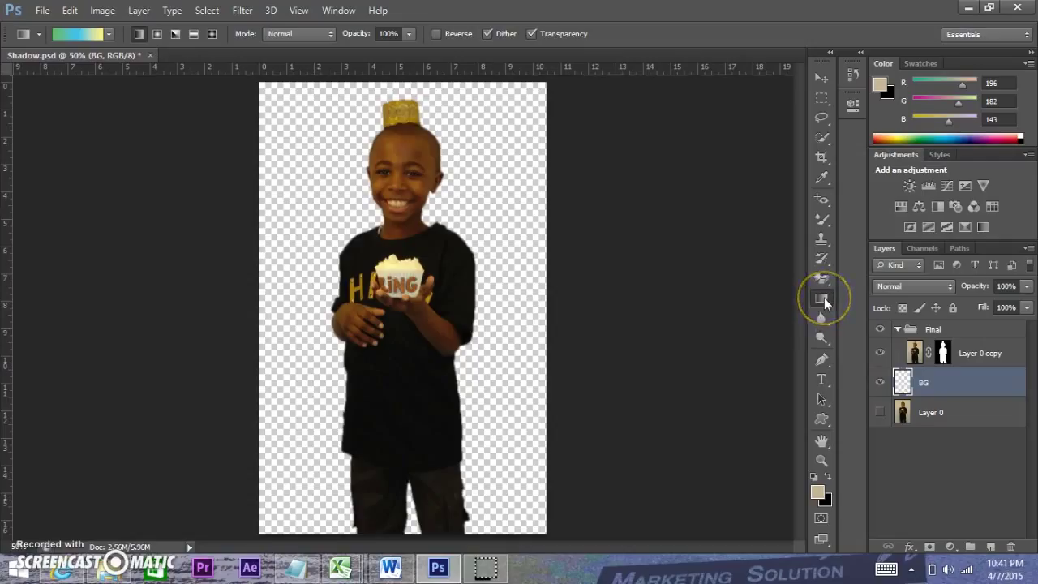
click(833, 298)
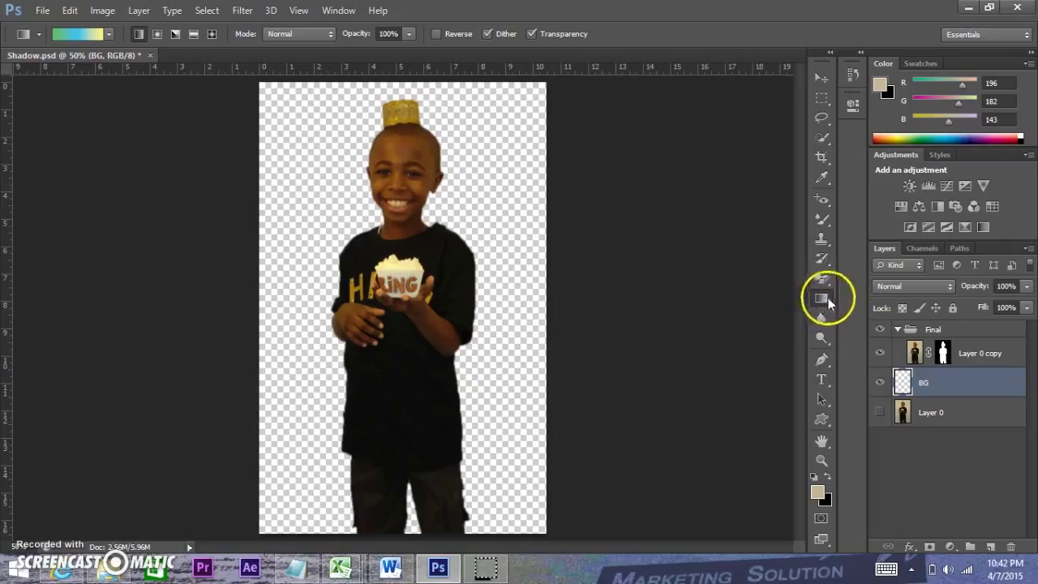
click(822, 298)
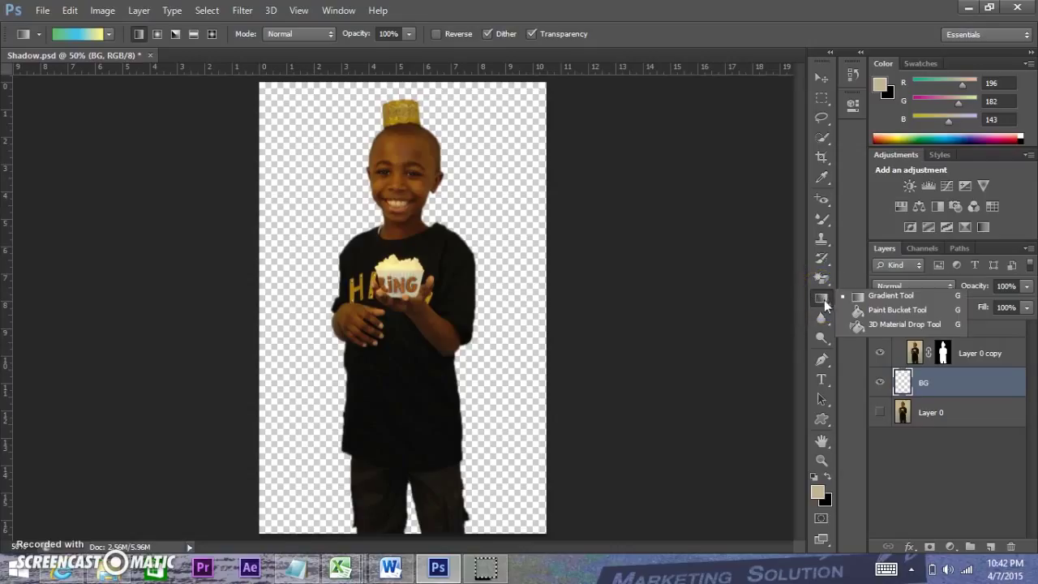
click(866, 312)
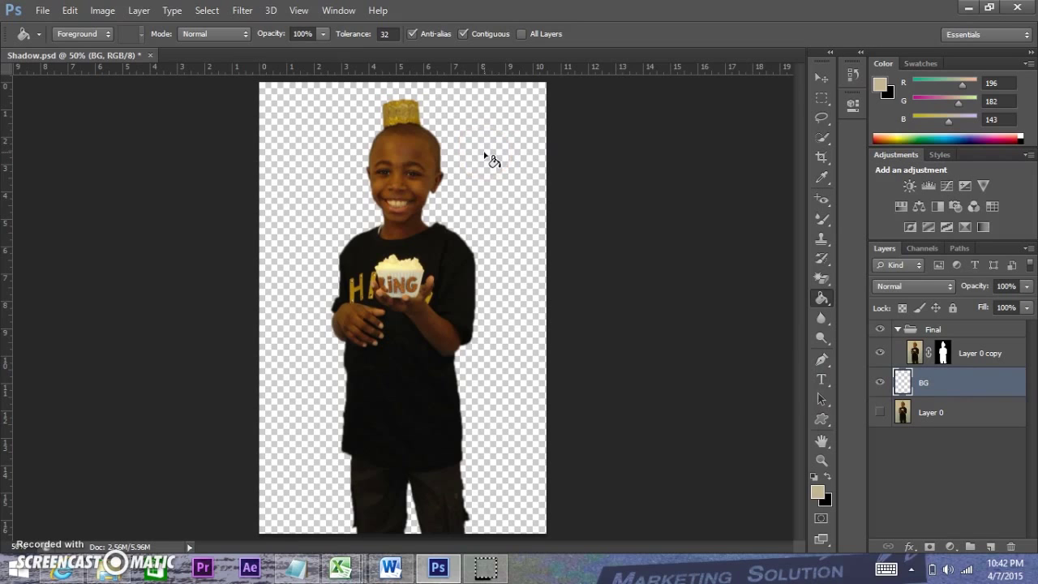
click(408, 237)
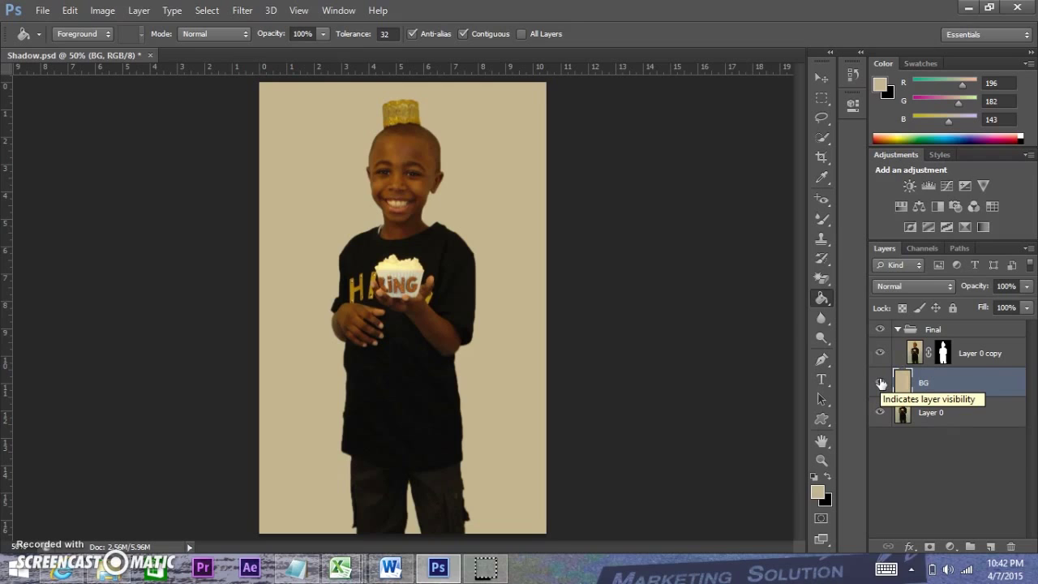
Compare the tan BG layer with the original photo by toggling BG's visibility, leaving BG shown and Layer 0 hidden.
drag(948, 383, 877, 388)
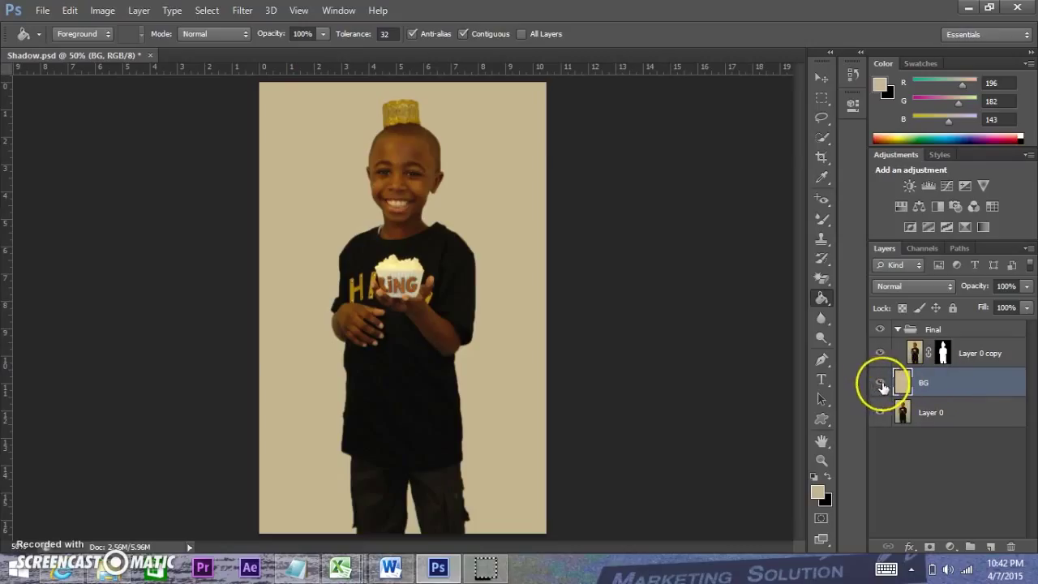
click(881, 385)
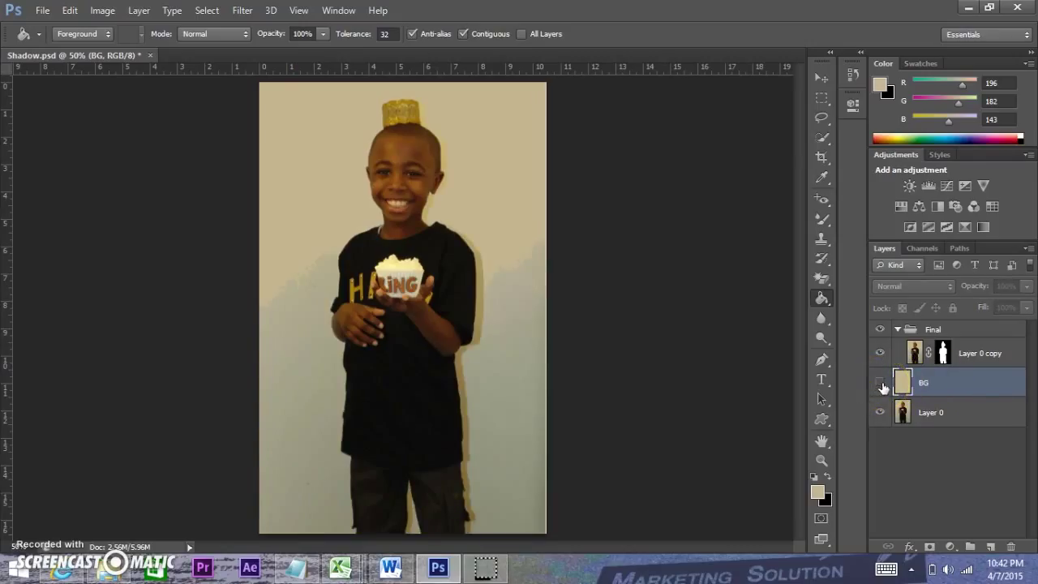
click(880, 384)
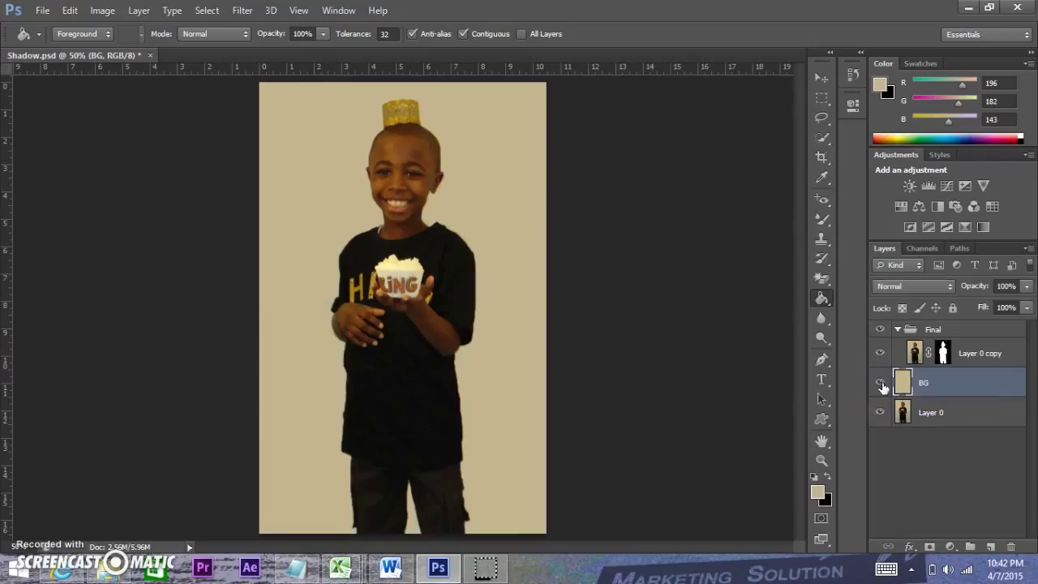
click(880, 384)
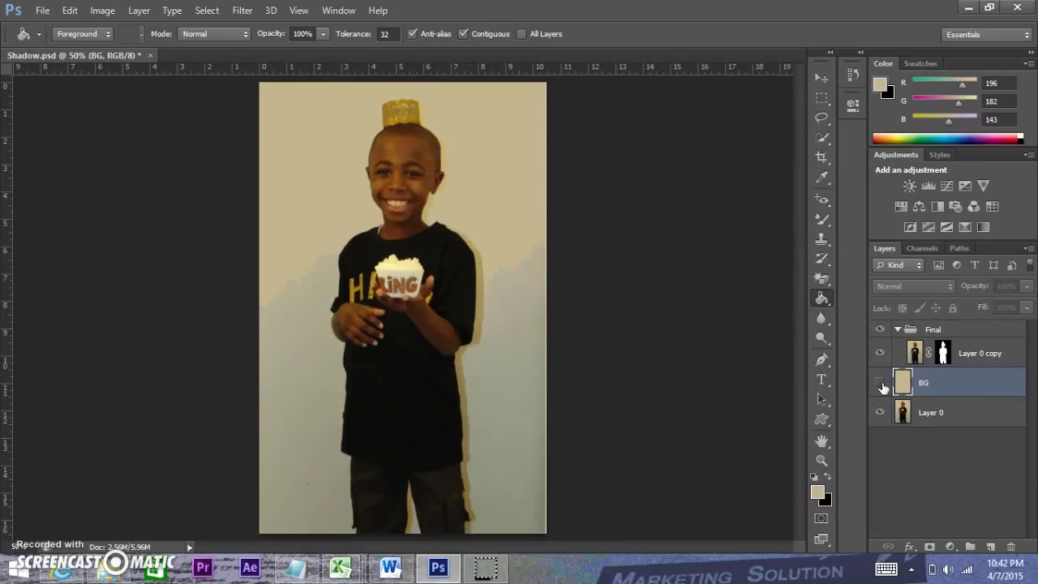
click(880, 384)
drag(891, 388, 992, 395)
click(881, 414)
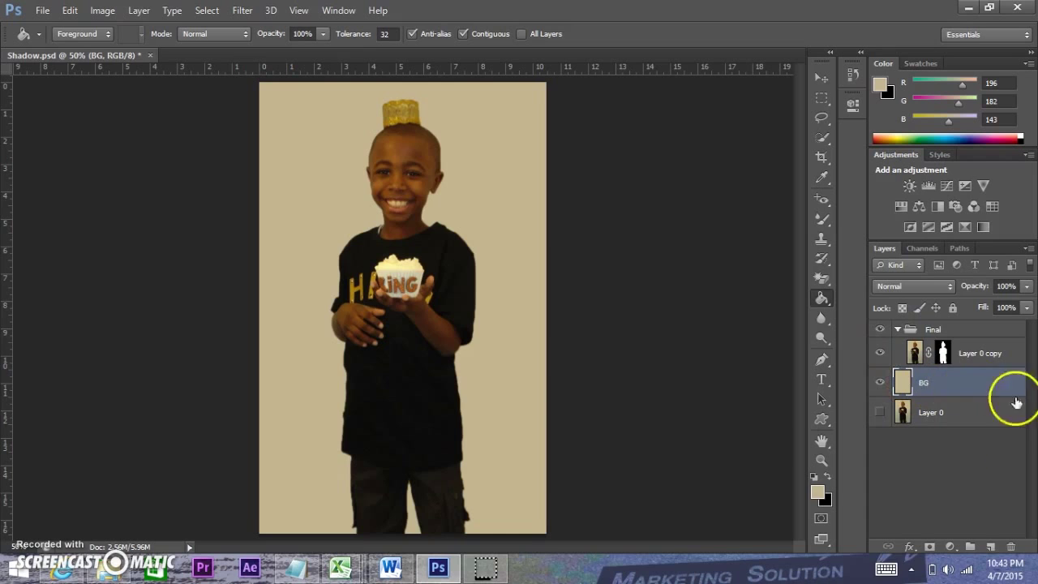
Add a new layer directly above BG, hide BG, and keep the new layer active.
click(990, 547)
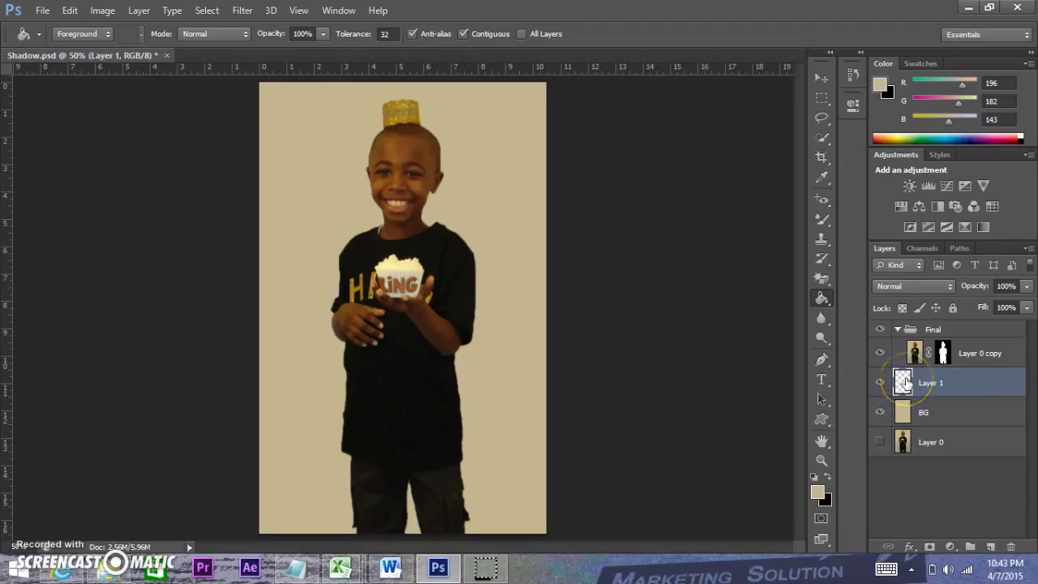
drag(902, 386, 880, 413)
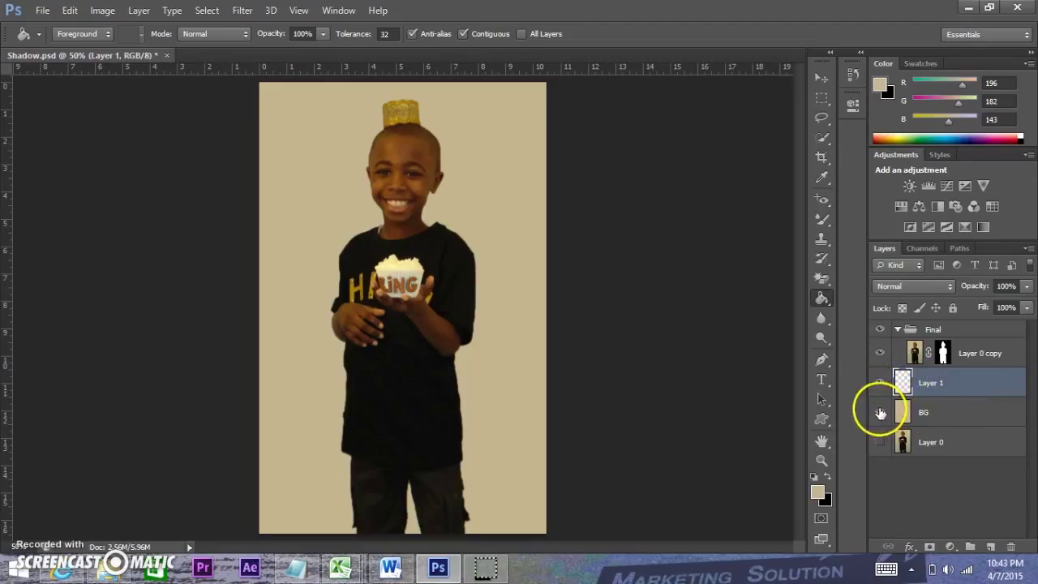
click(880, 413)
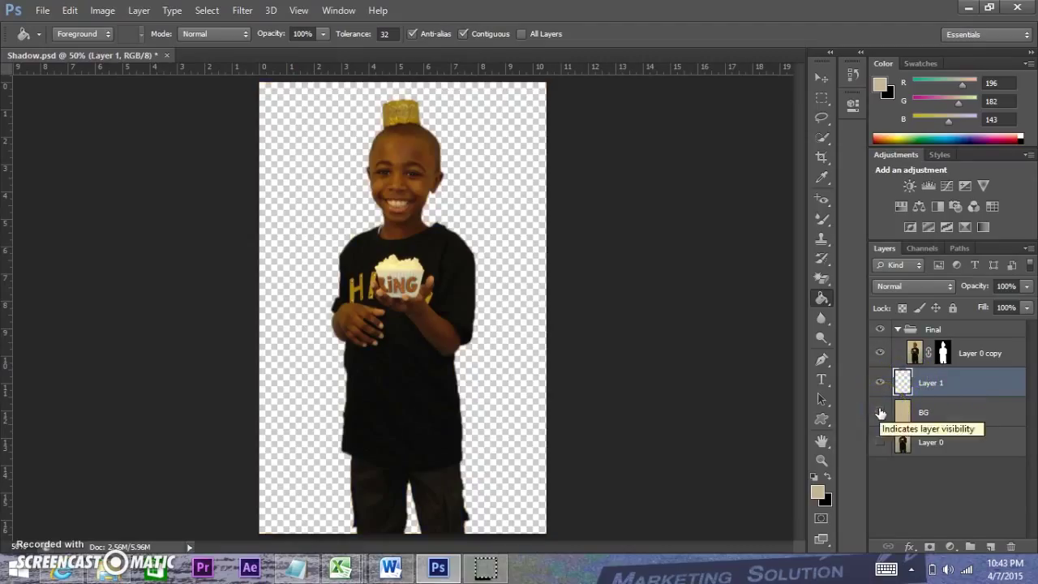
click(931, 386)
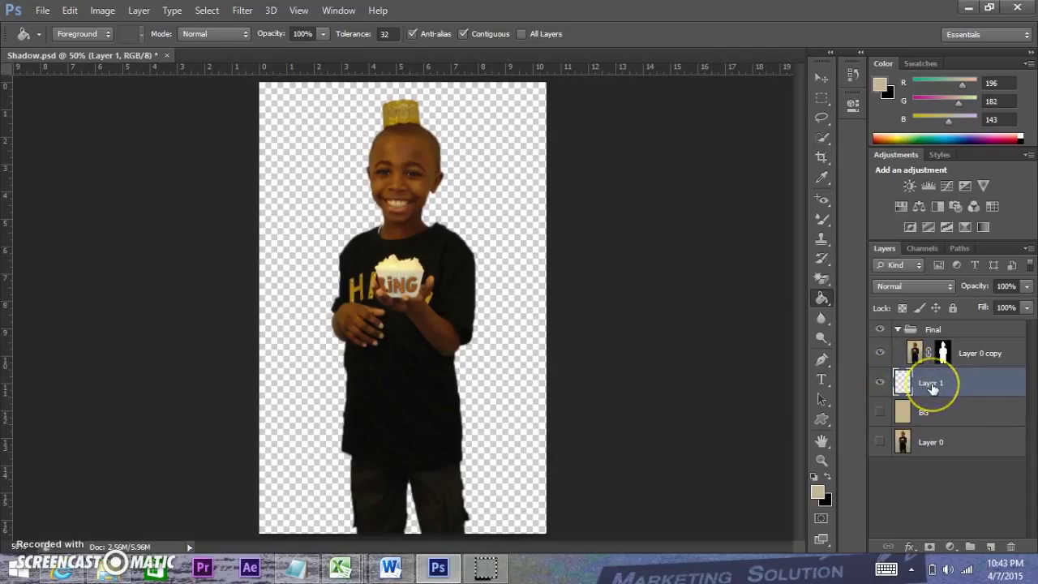
Switch to the Gradient tool and look through the gradient presets and the available preset libraries.
click(821, 292)
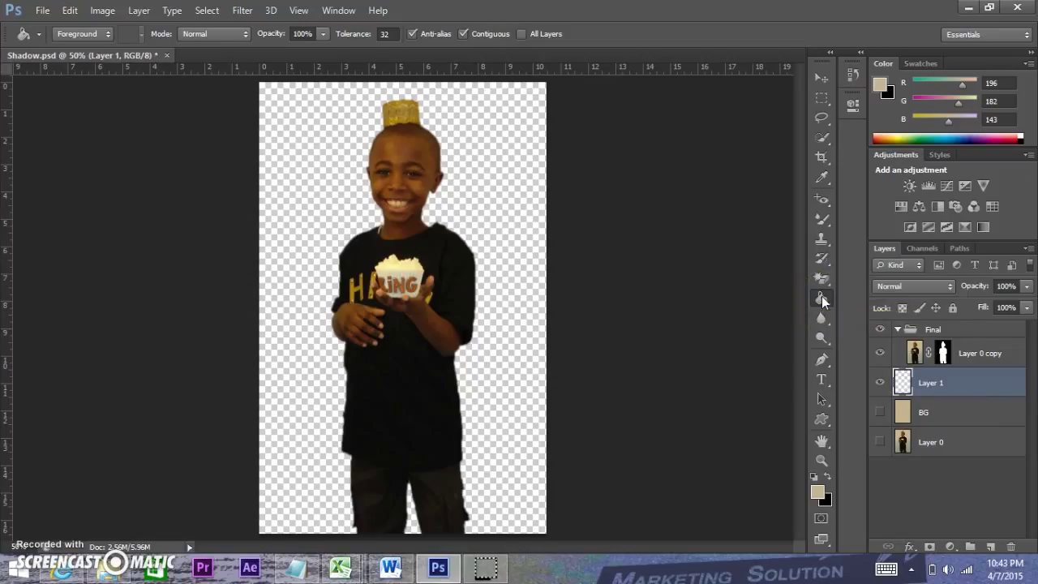
click(821, 299)
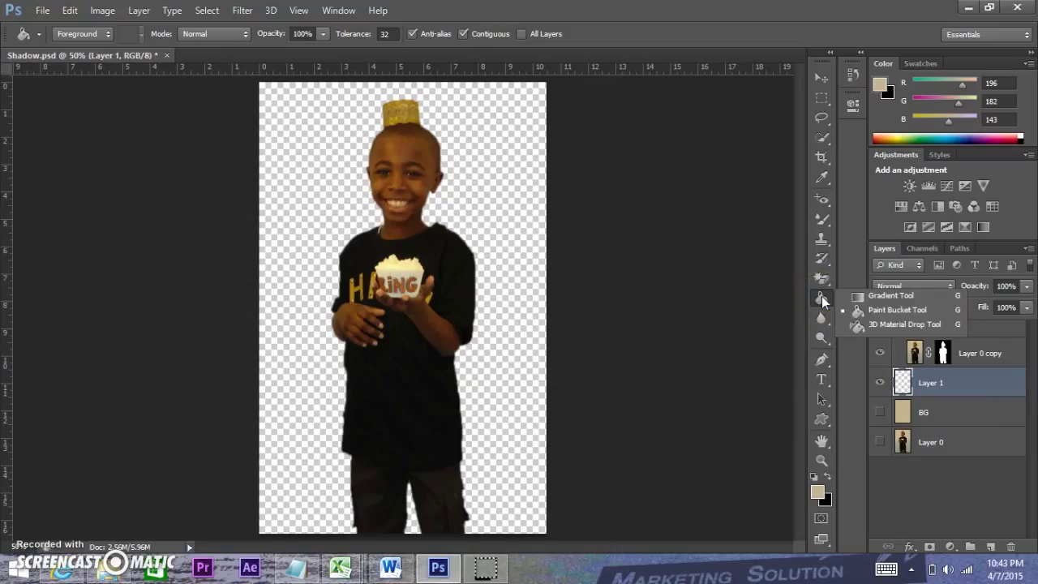
click(870, 299)
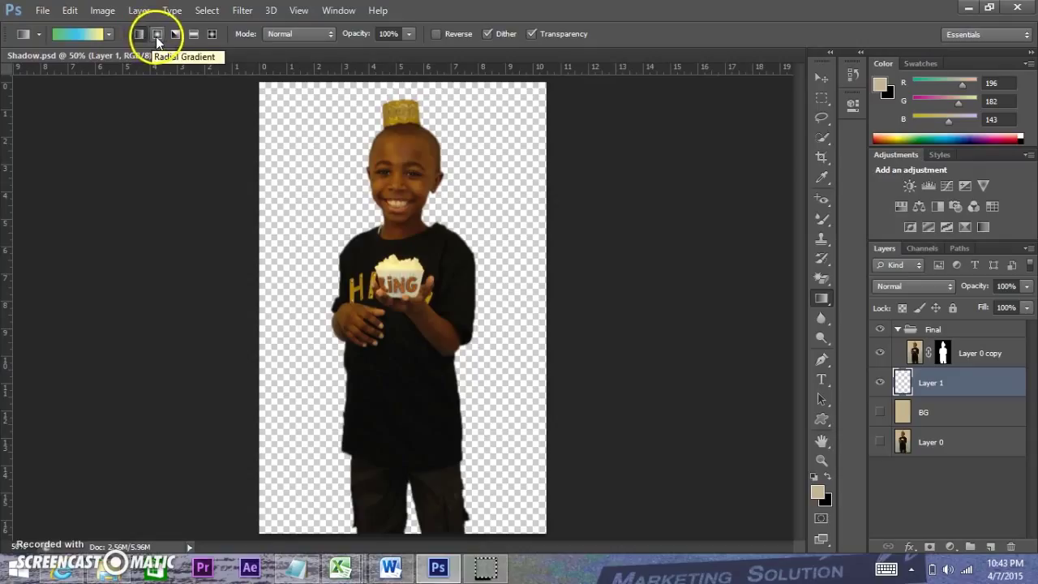
click(110, 35)
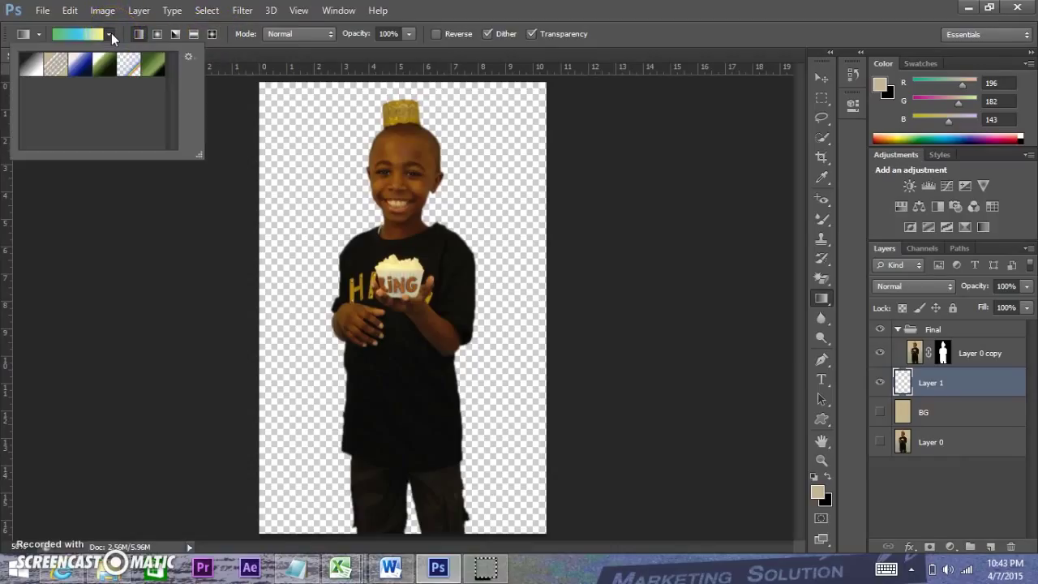
click(110, 34)
click(110, 34)
click(188, 58)
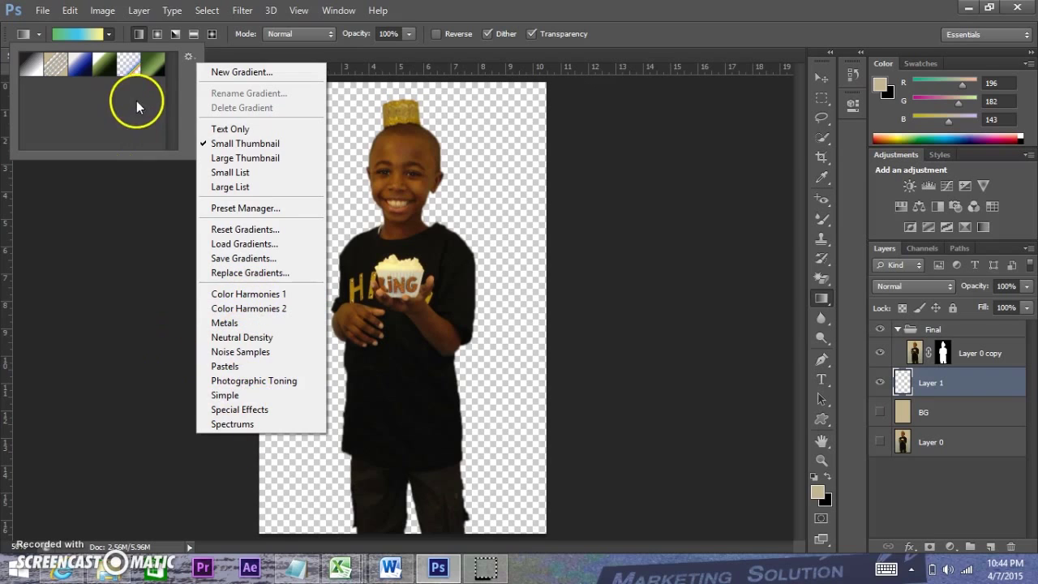
click(111, 34)
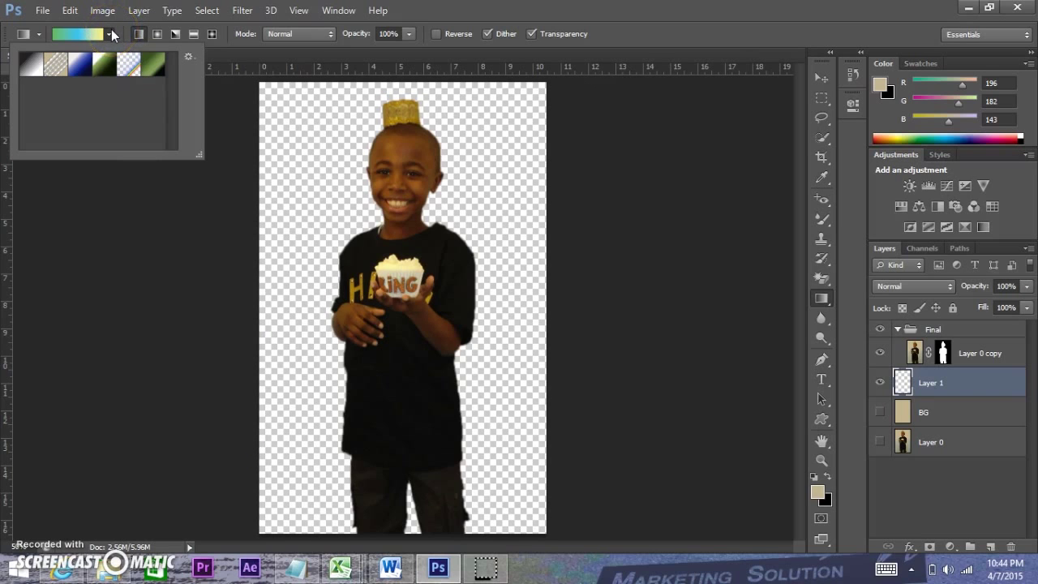
click(112, 34)
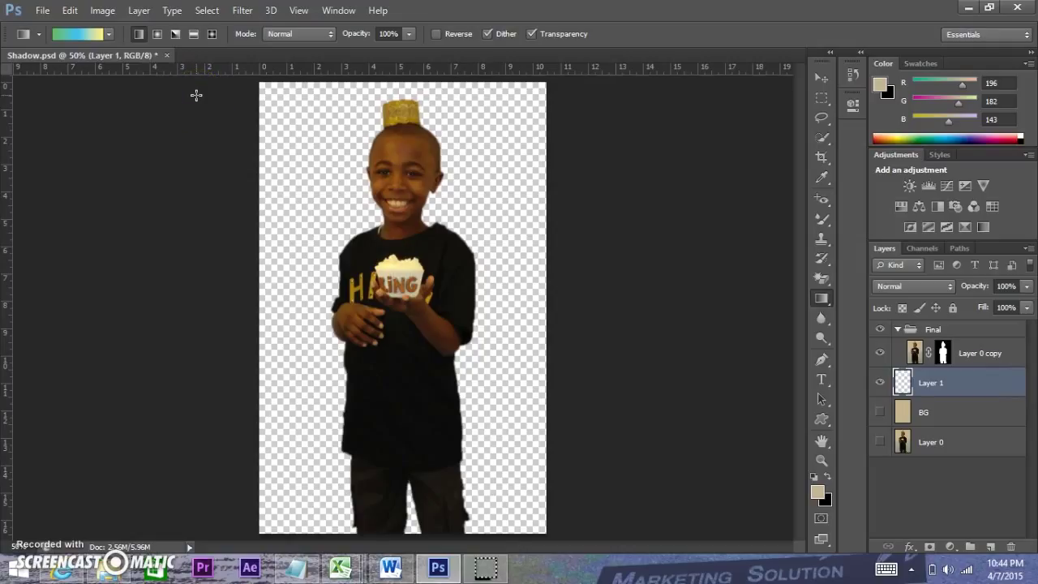
Fill Layer 1 with the green-blue-yellow linear gradient, trying several directions and lengths and ending with a short diagonal rising toward the upper right.
drag(196, 95, 602, 465)
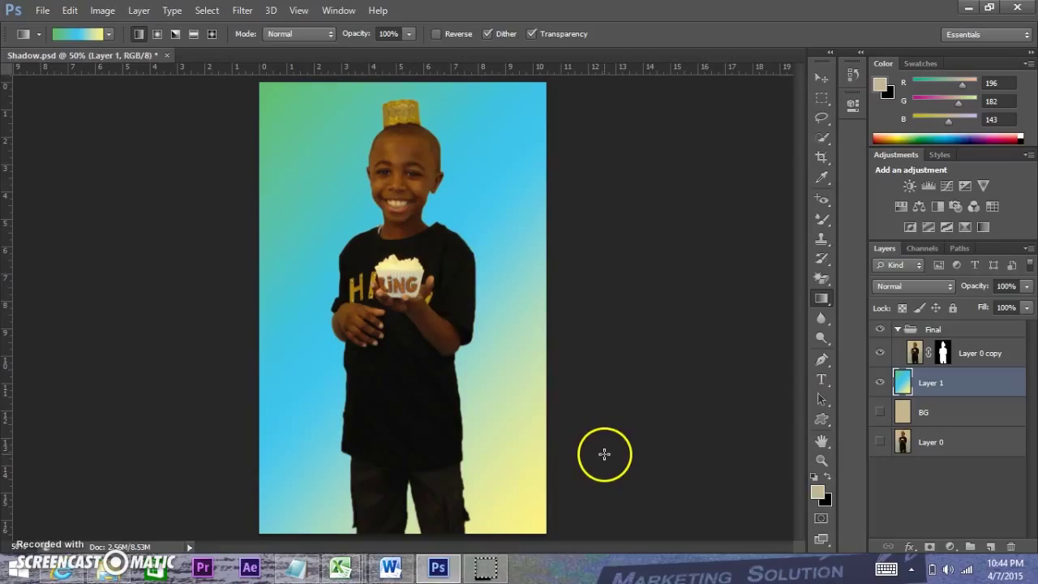
drag(604, 454, 216, 121)
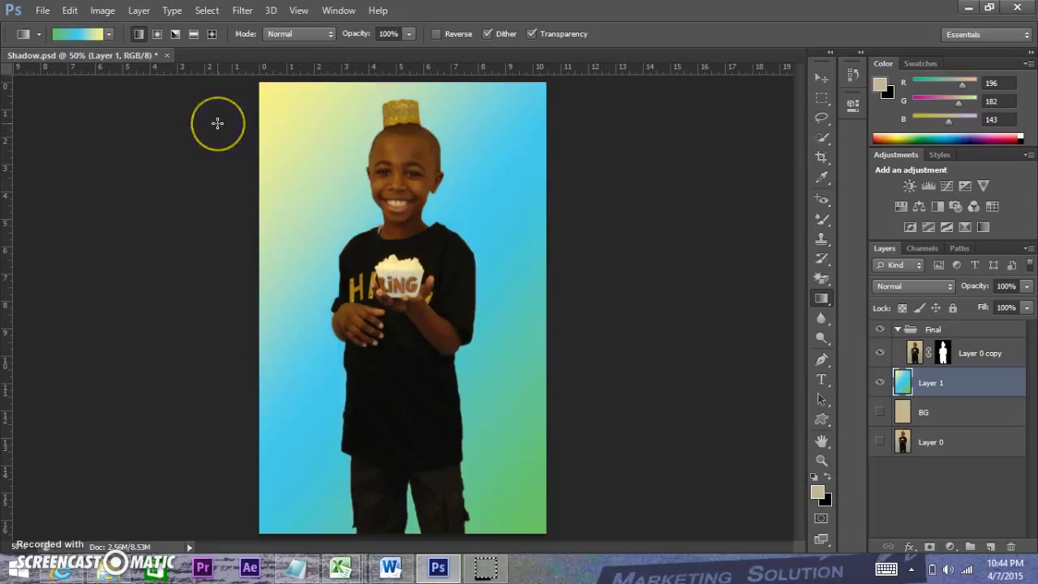
drag(634, 303, 146, 299)
drag(160, 444, 736, 11)
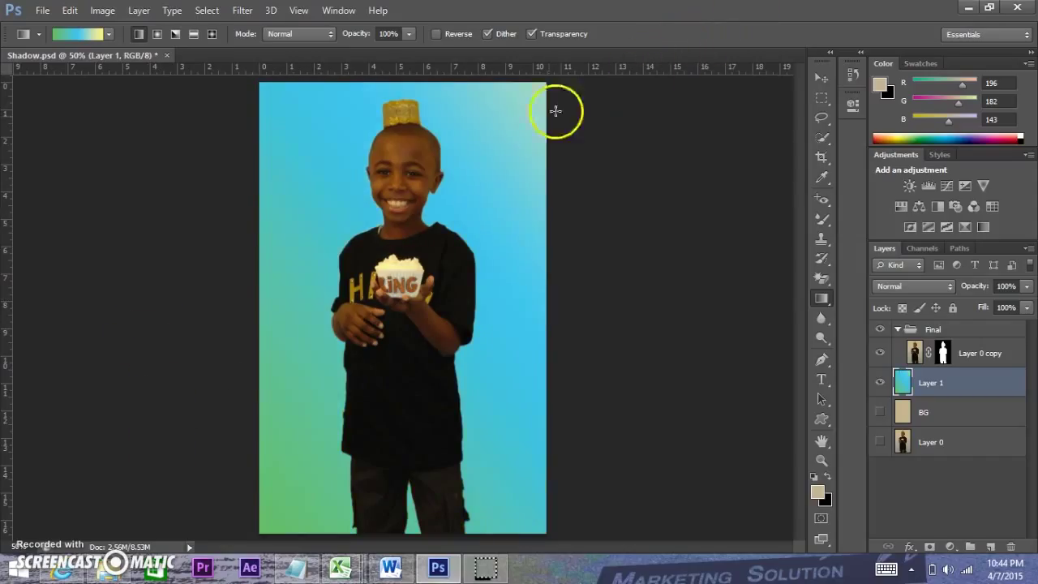
drag(462, 107, 459, 203)
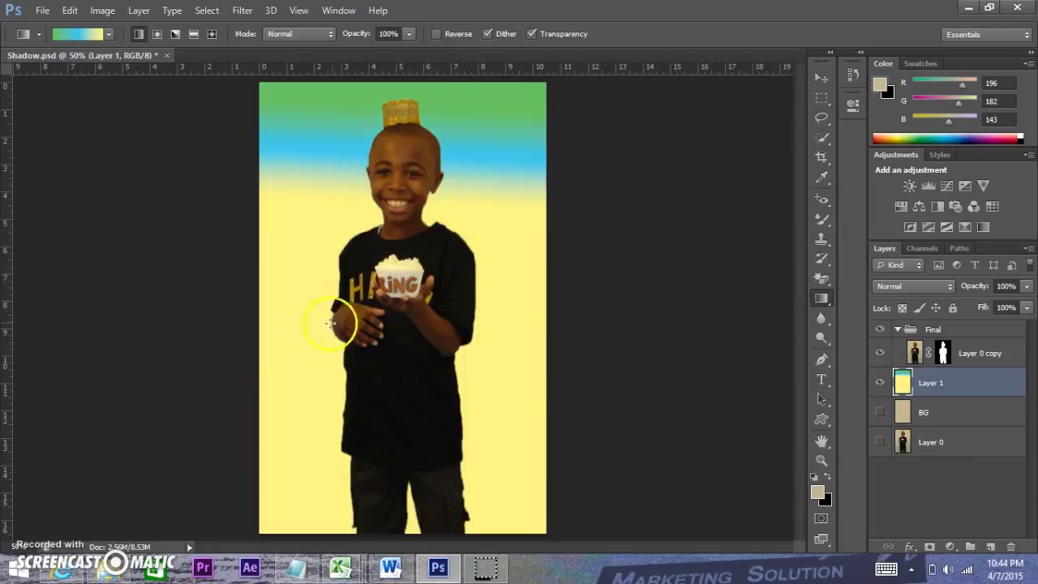
drag(322, 241, 461, 146)
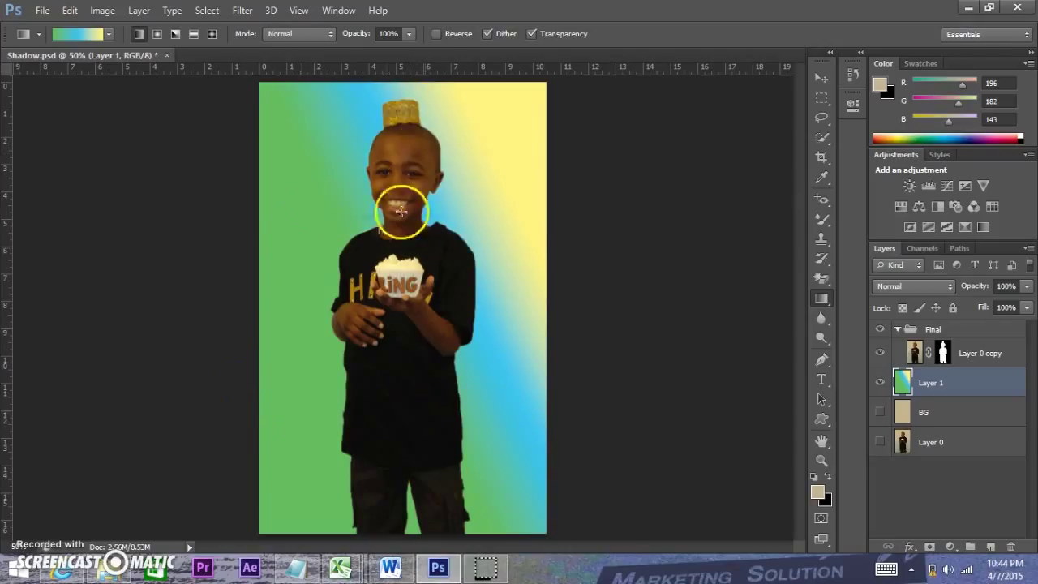
drag(146, 375, 479, 185)
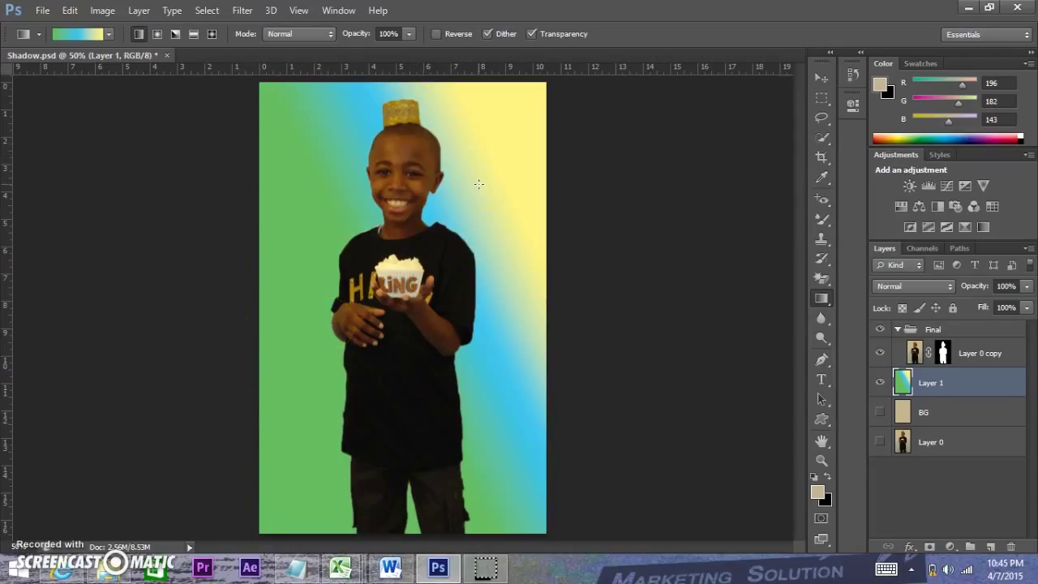
Hide the gradient-filled Layer 1 and show the tan BG layer again.
click(874, 37)
click(880, 384)
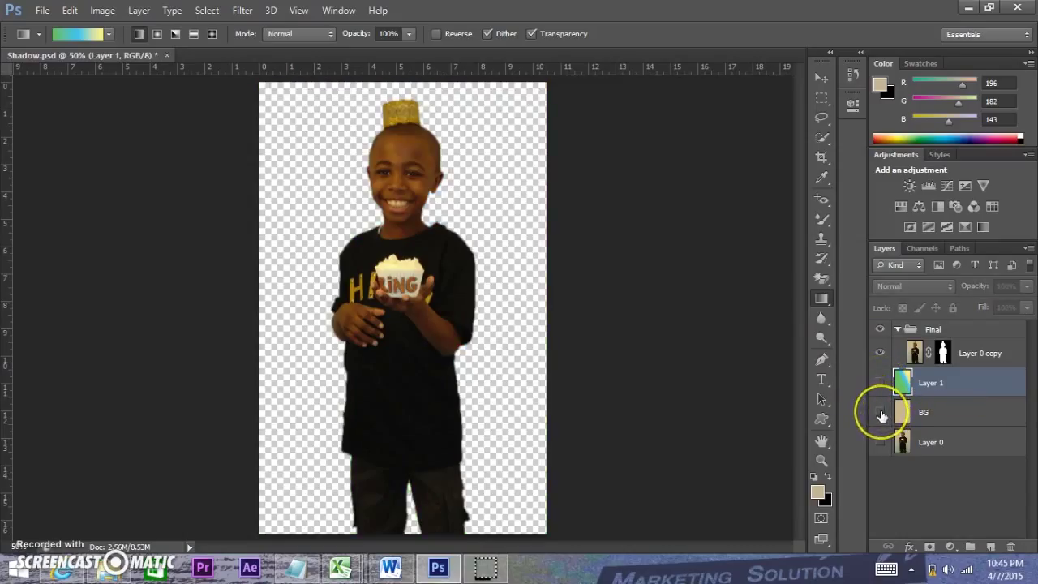
click(881, 414)
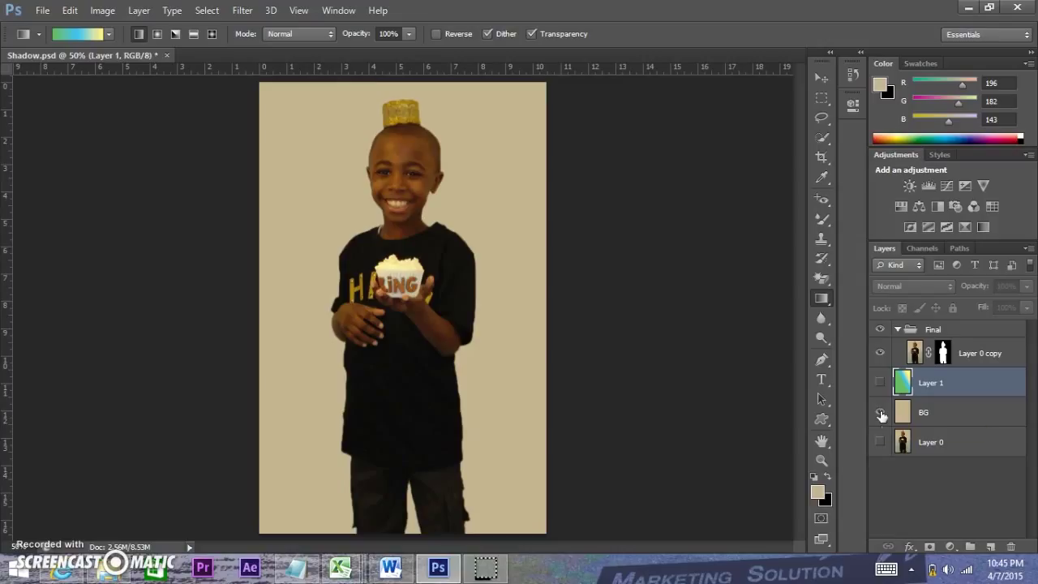